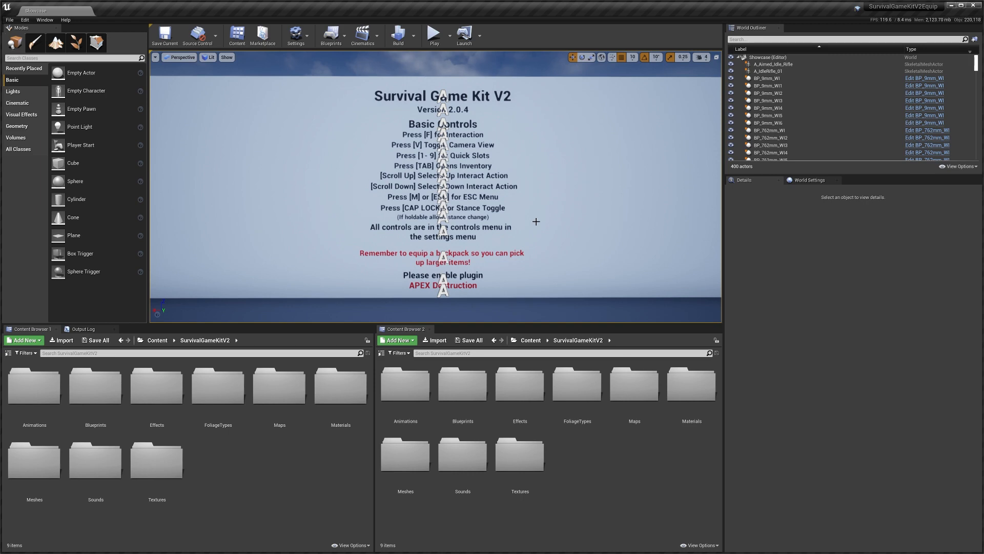
Examine the Equipment Items display and its wearable items in the showcase level
right_click_drag(531, 224, 469, 260)
key("s")
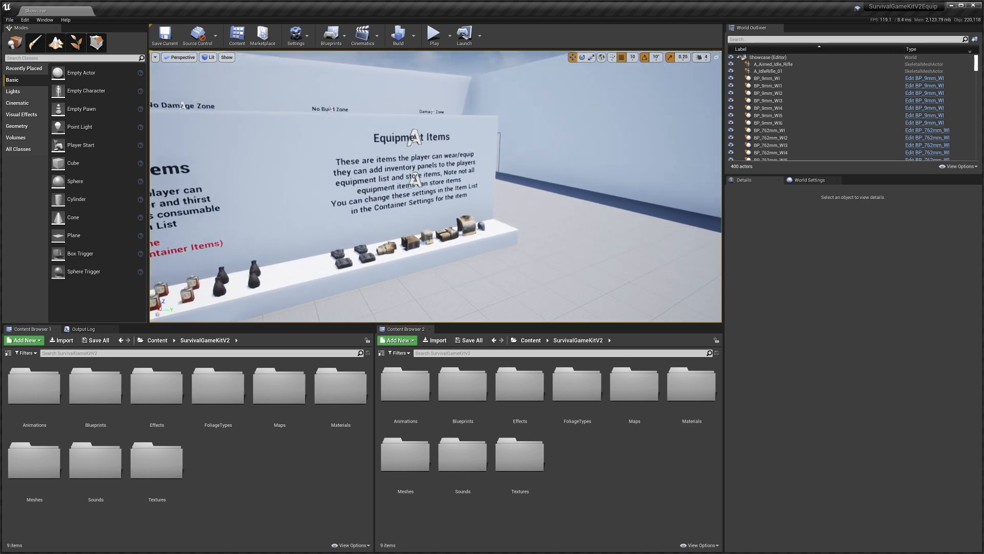
right_click_drag(451, 220, 427, 232)
key("w")
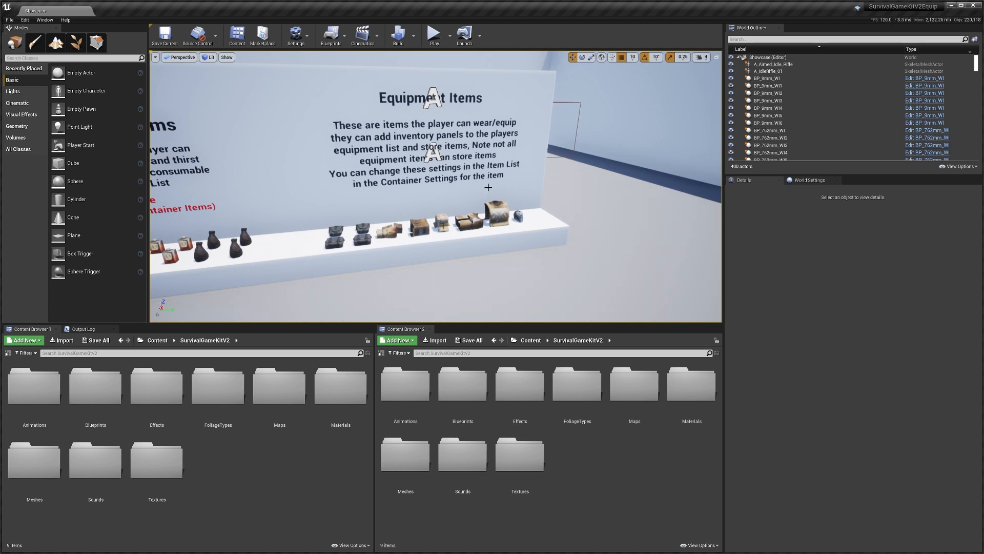
scroll(474, 301, "up", 3)
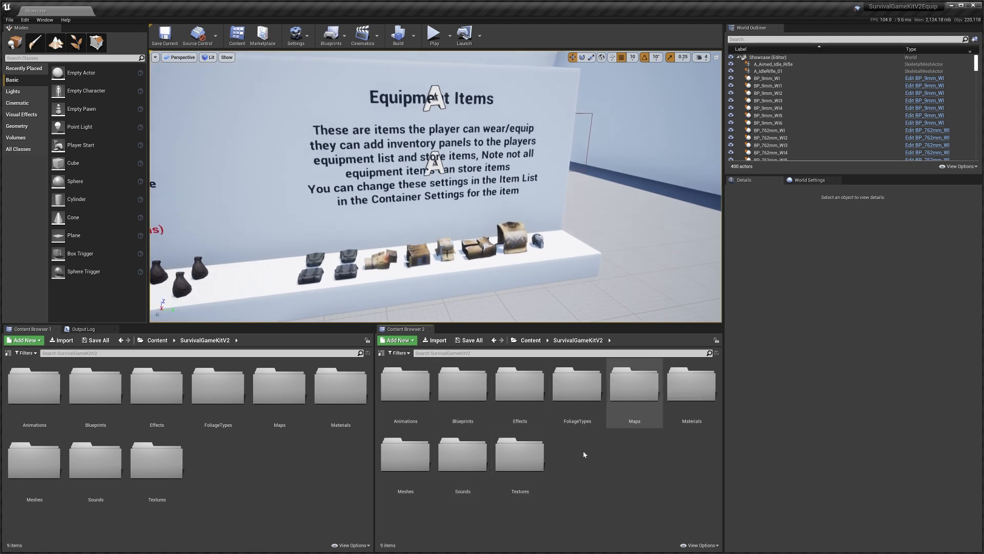
Open the ItemList data table from the Items folder of the SurvivalGameKitV2 Blueprints
double_click(463, 386)
double_click(577, 454)
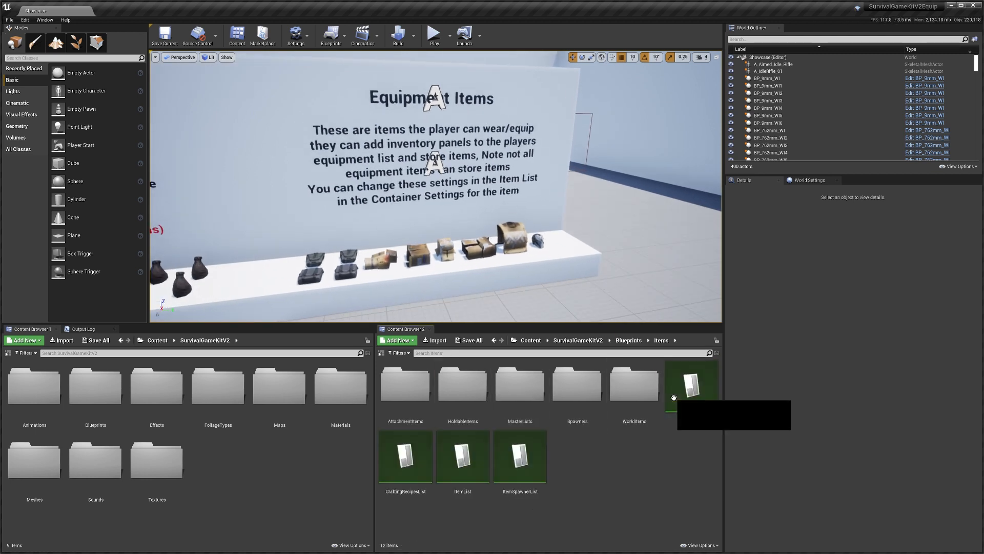
double_click(474, 480)
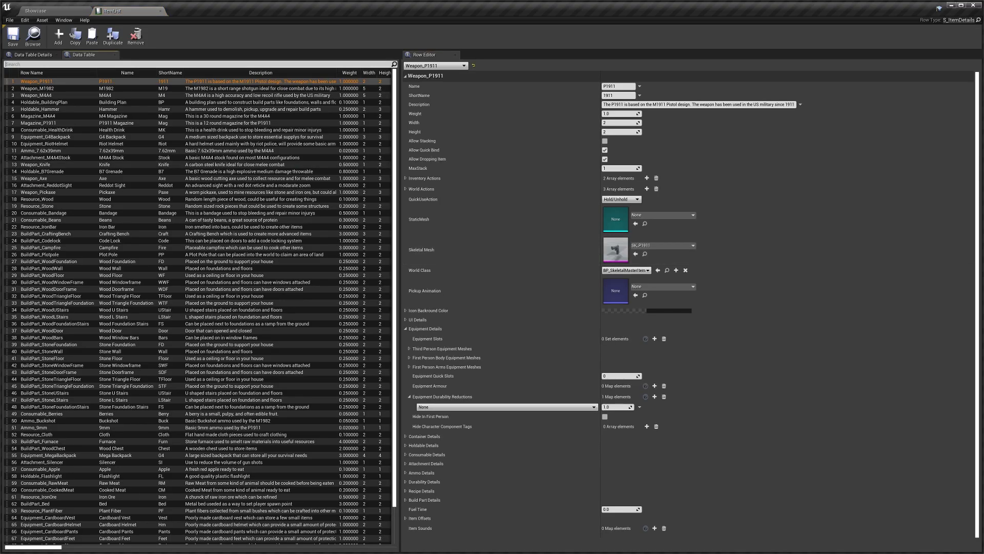
Filter the data table rows by "helmet" to bring up the Riot Helmet entry
left_click(198, 64)
type("hekl")
key("BackSpace")
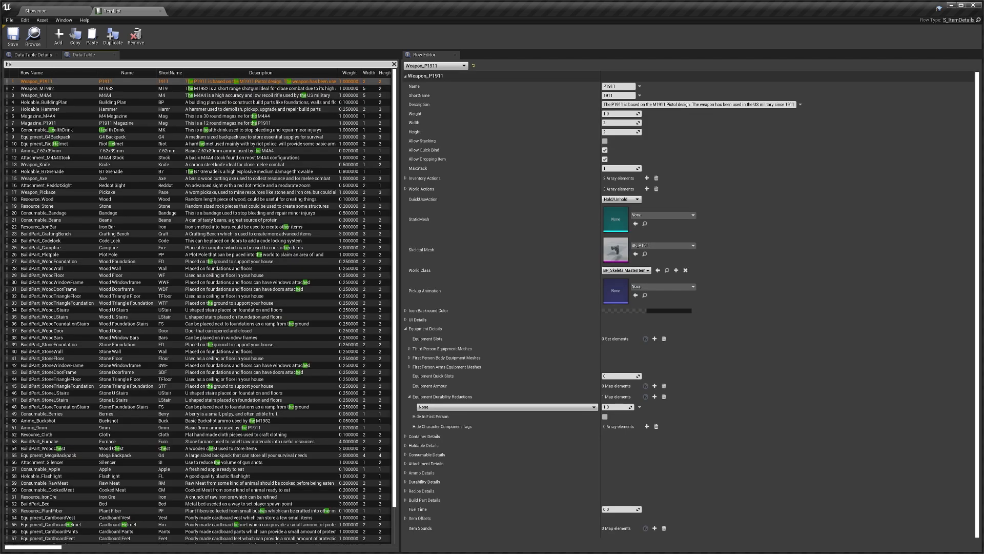
type("lmet")
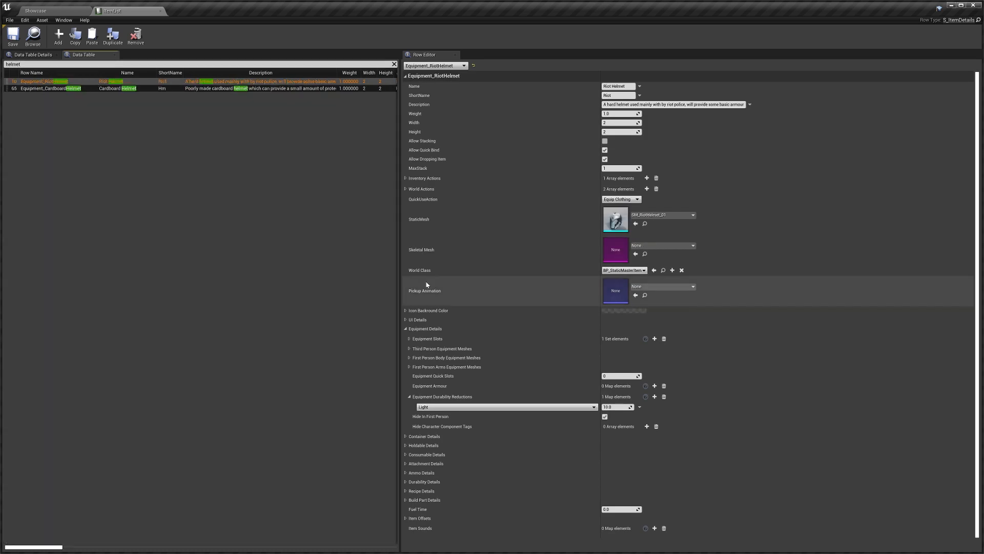
Examine the Riot Helmet's Equipment Details and the slot types available for its equipment slot
left_click(472, 330)
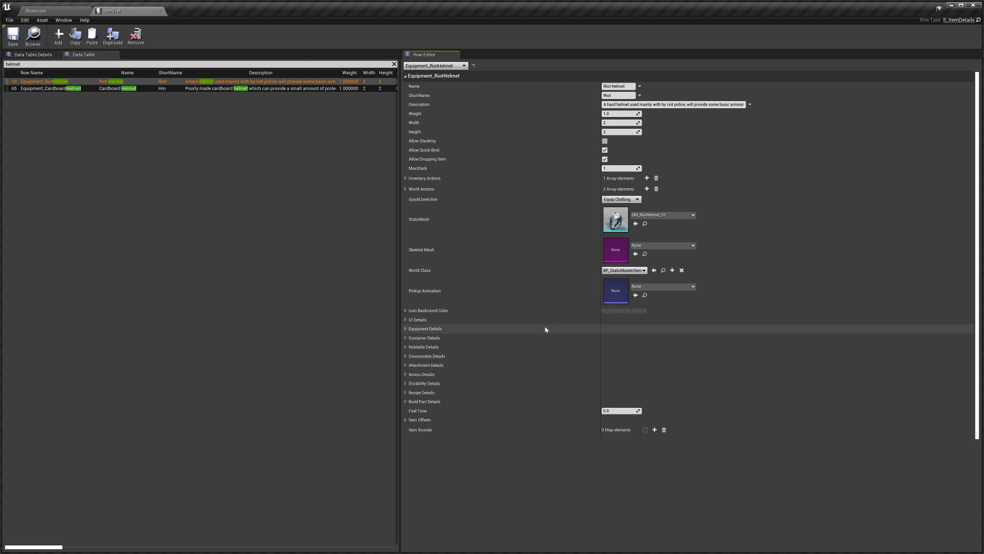
left_click(460, 331)
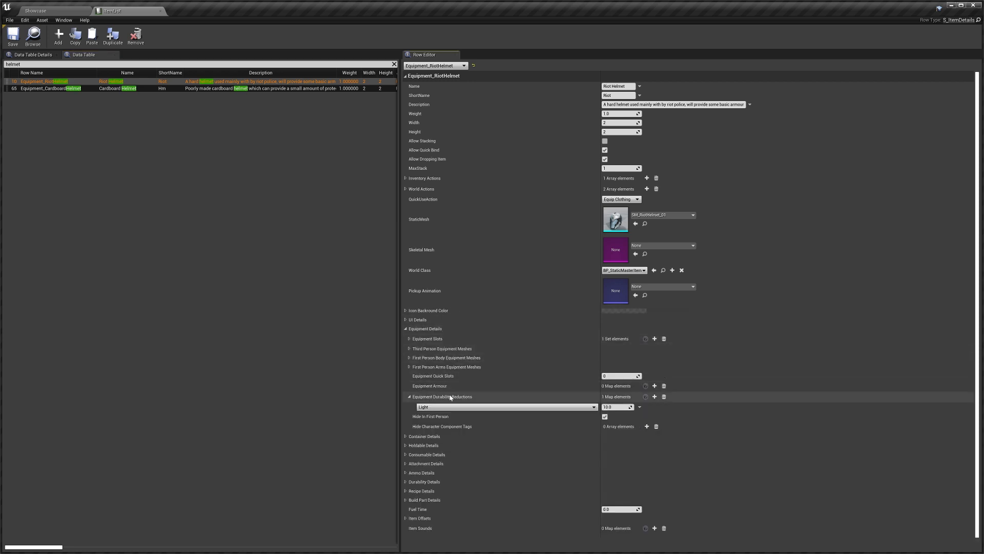
left_click(505, 342)
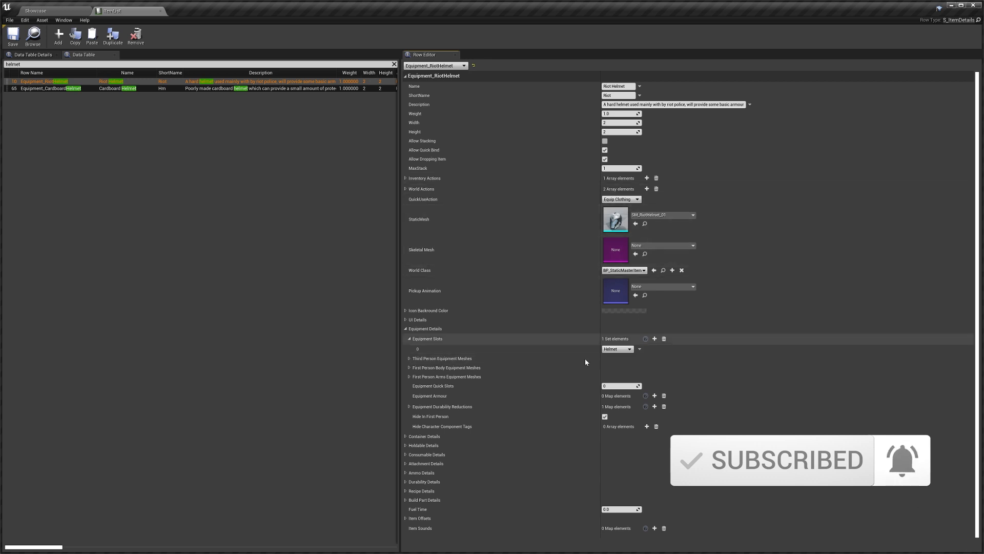
left_click(630, 350)
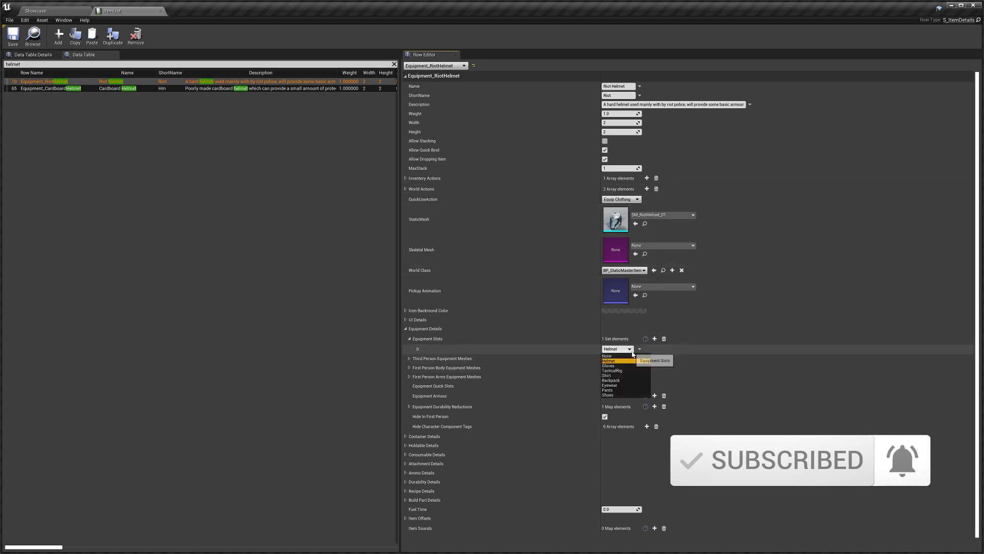
left_click(667, 353)
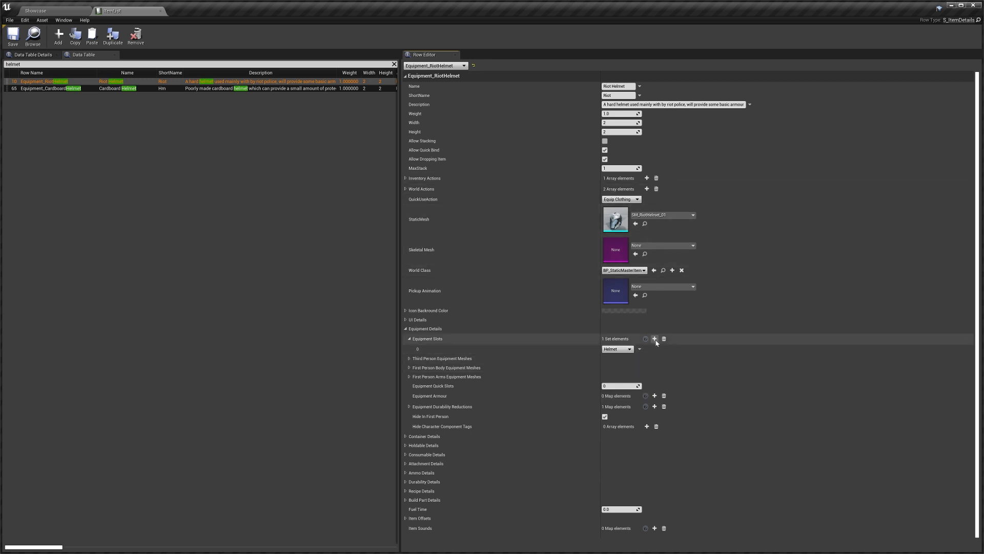
Add a second equipment slot to the Riot Helmet, assign it a slot type, and delete that slot again
left_click(654, 339)
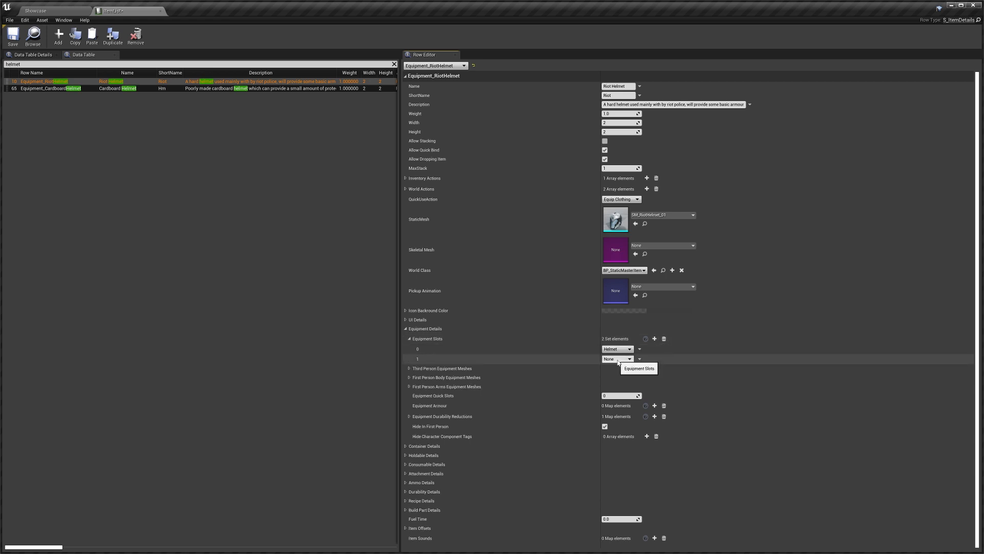
left_click(617, 359)
left_click(615, 376)
left_click(640, 359)
left_click(649, 367)
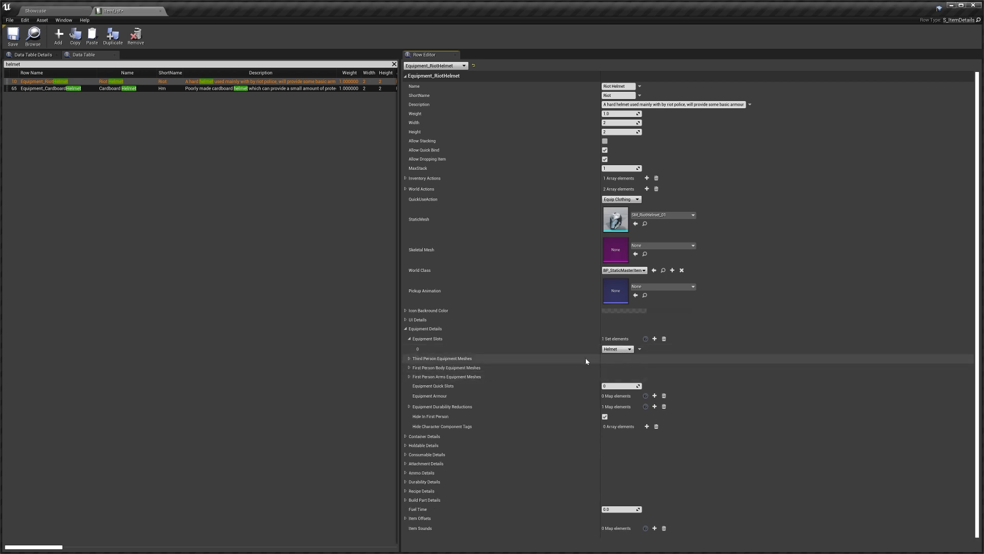
left_click(453, 339)
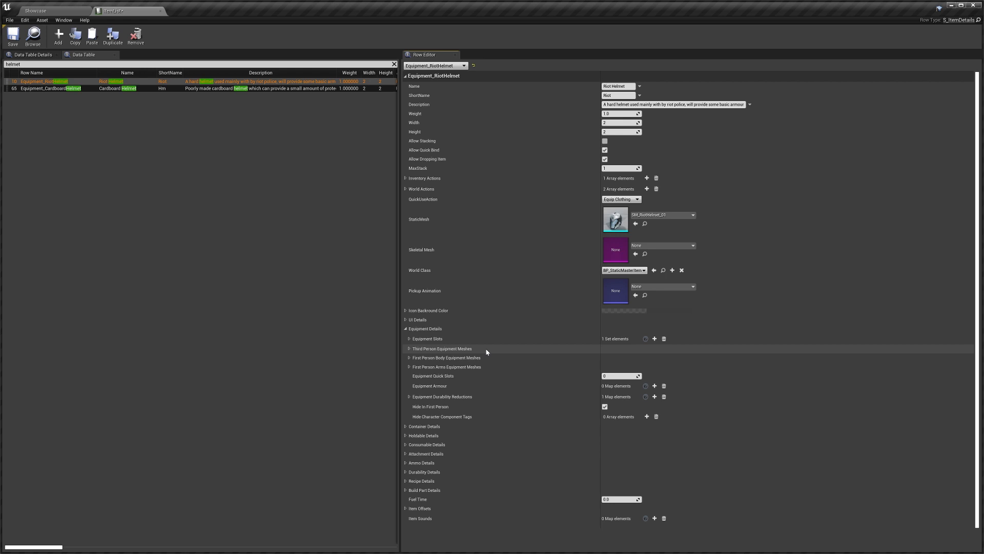
Check the Riot Helmet's third-person skeletal mesh, then empty its third-person Static Meshes array and trigger the autosave immediately
left_click(487, 352)
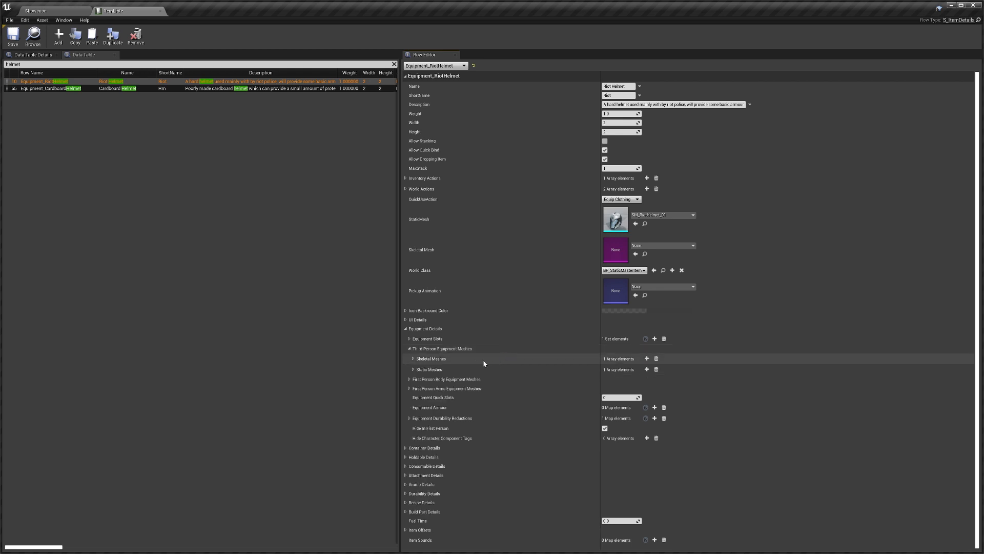
left_click(522, 360)
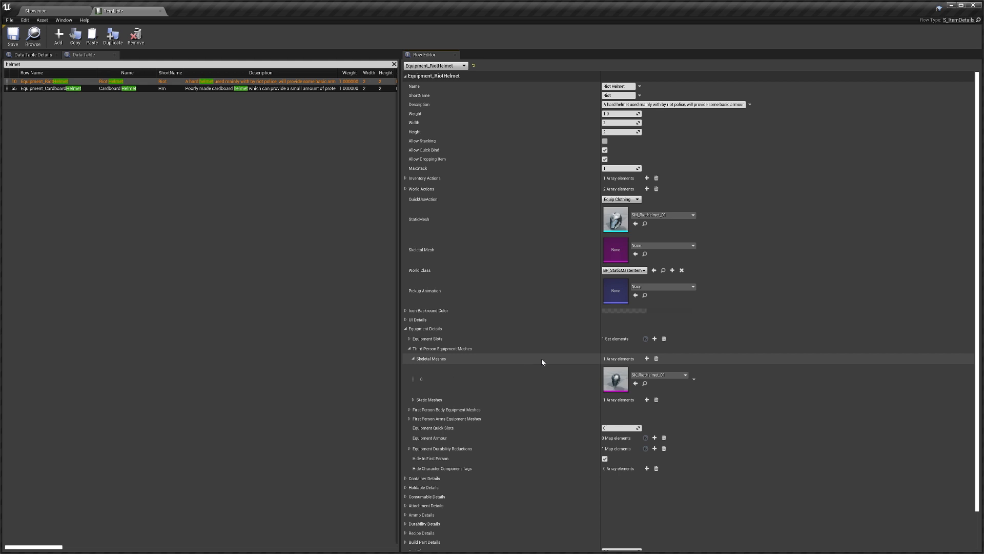
left_click(545, 359)
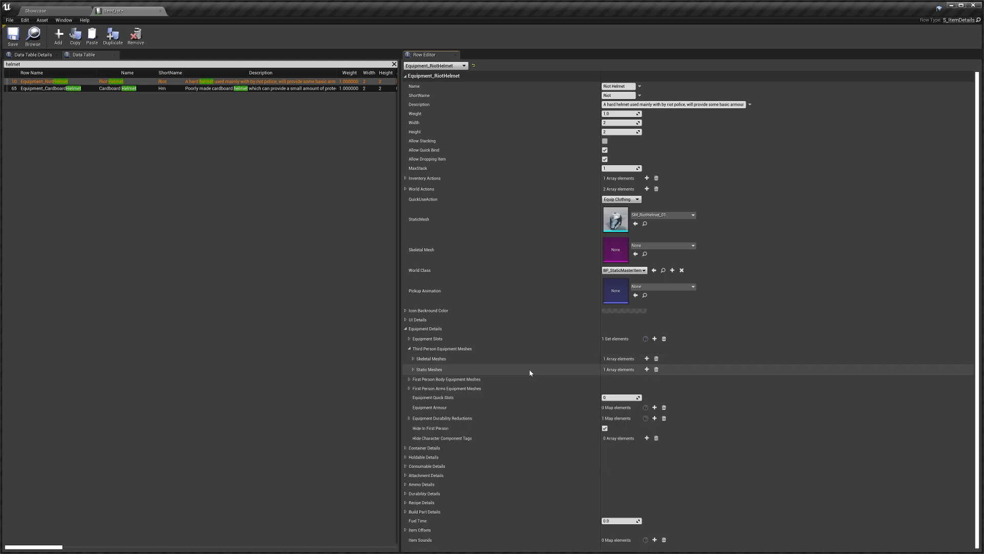
left_click(656, 369)
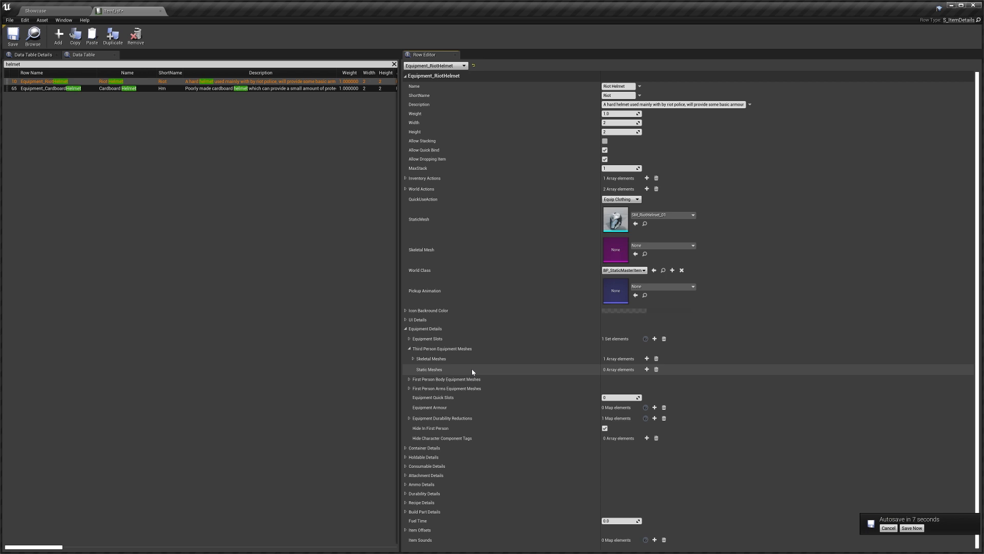
left_click(912, 528)
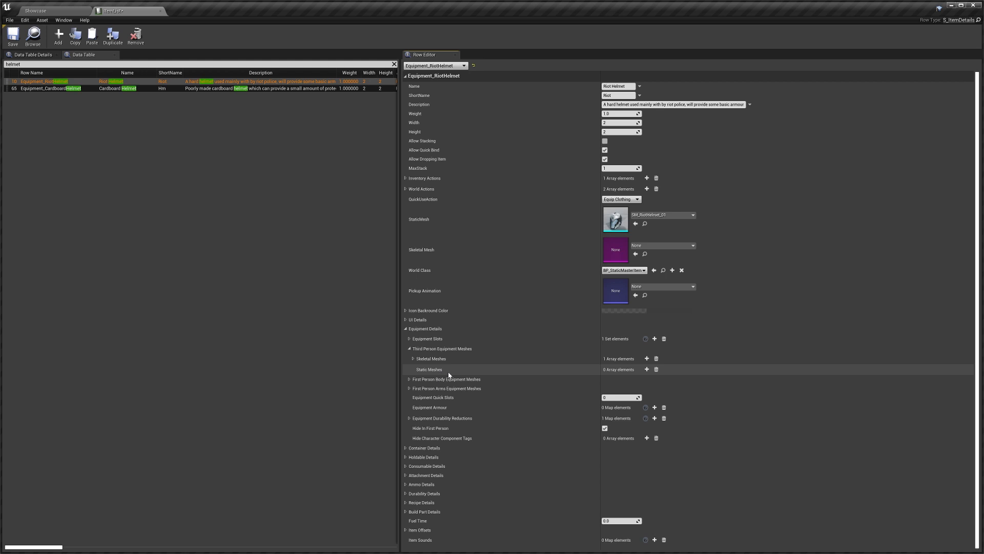
Add an element to the third-person Static Meshes array and expand its SocketName and Mesh settings
left_click(647, 370)
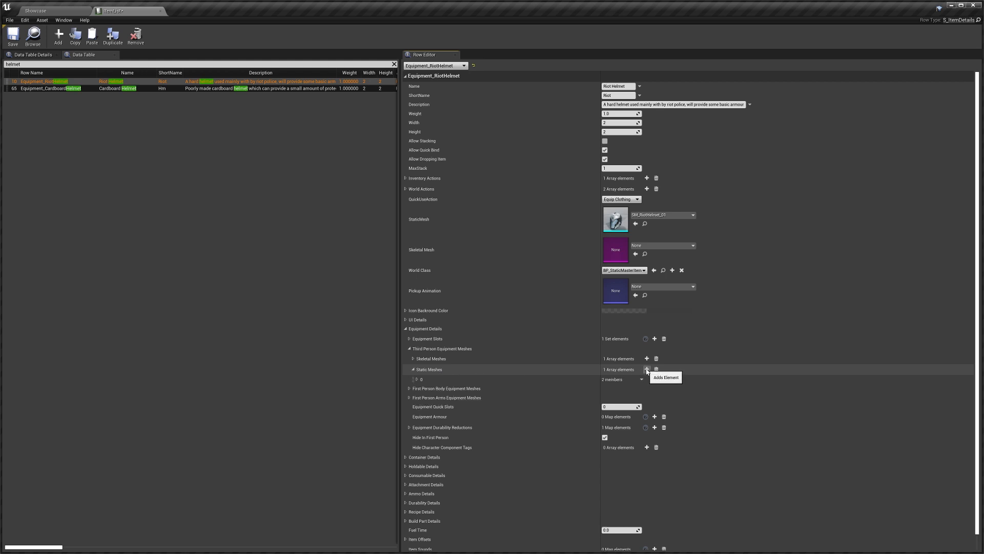
left_click(490, 381)
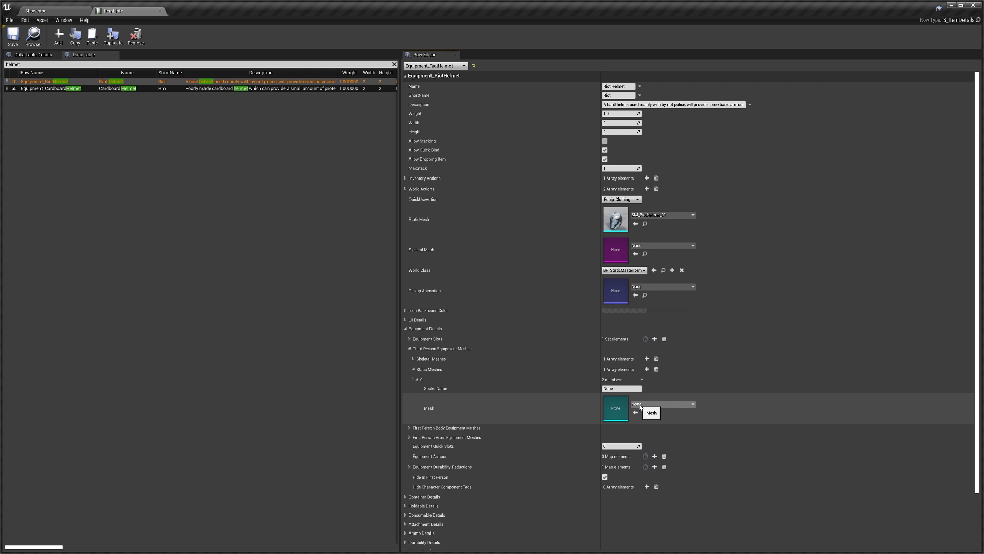
left_click(622, 388)
left_click(669, 391)
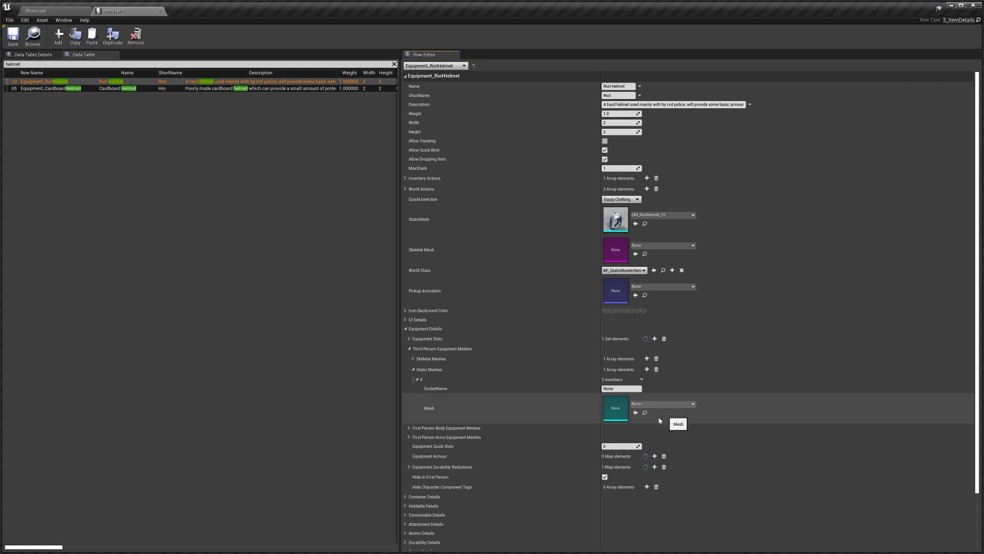
Add a second third-person static mesh element, view its settings, and delete it again
left_click(646, 369)
left_click(539, 429)
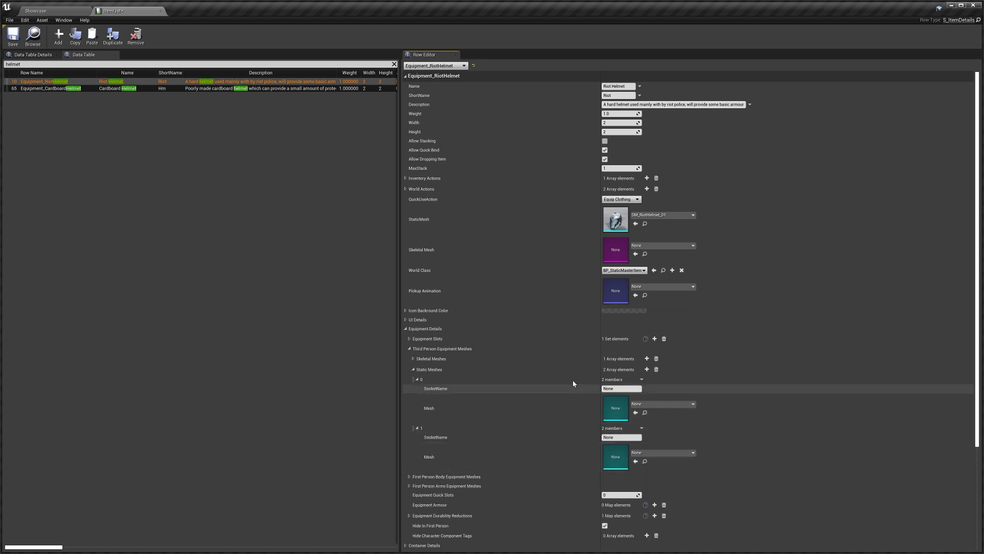
left_click(641, 428)
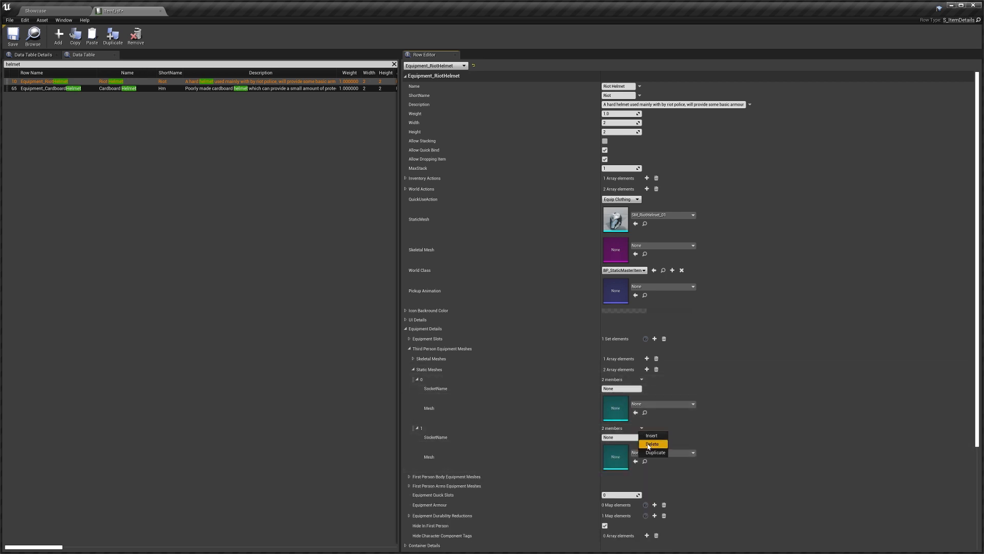
left_click(652, 444)
Empty the third-person Static Meshes array again and collapse the Third Person Equipment Meshes settings
left_click(488, 359)
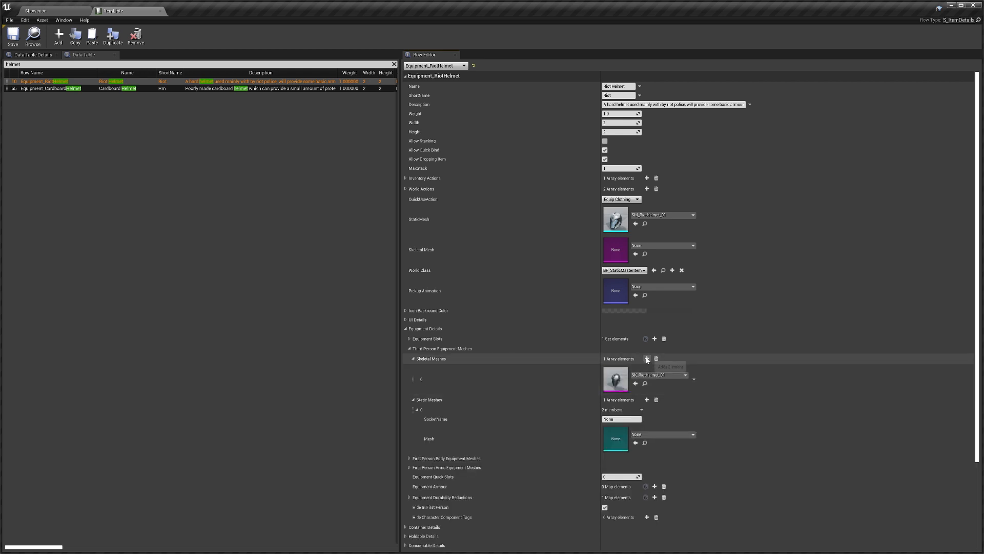
left_click(656, 399)
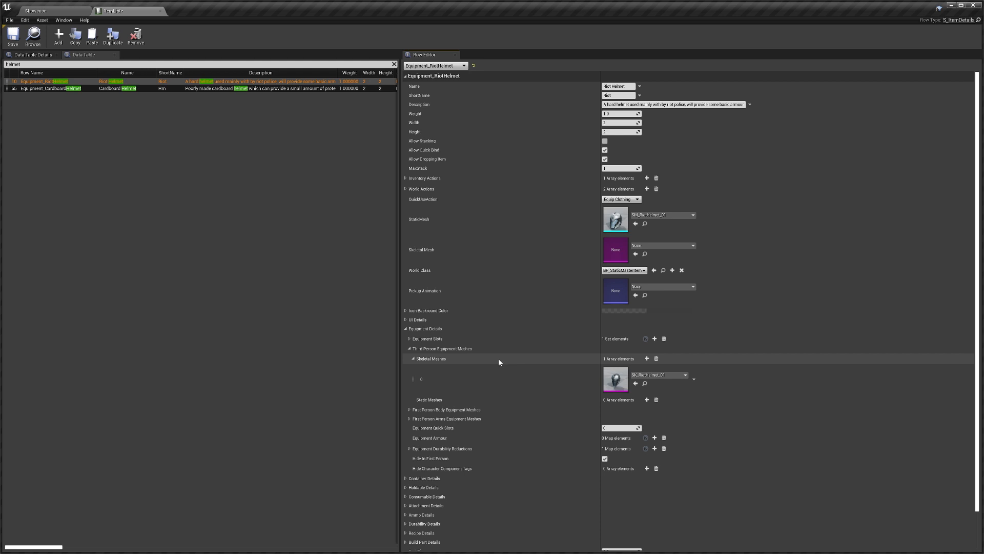
left_click(515, 358)
left_click(519, 350)
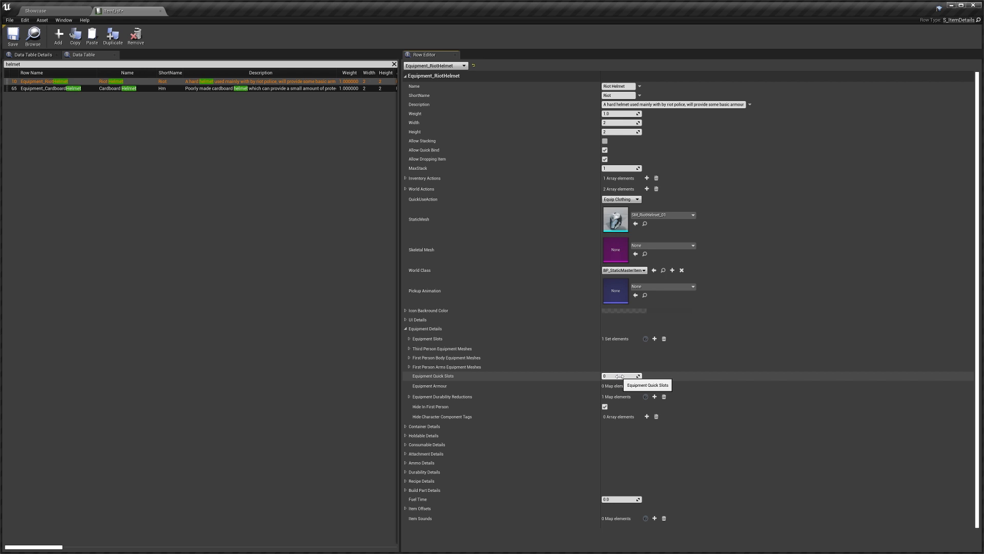
Inspect the Riot Helmet's Equipment Quick Slots value without editing it
left_click(619, 376)
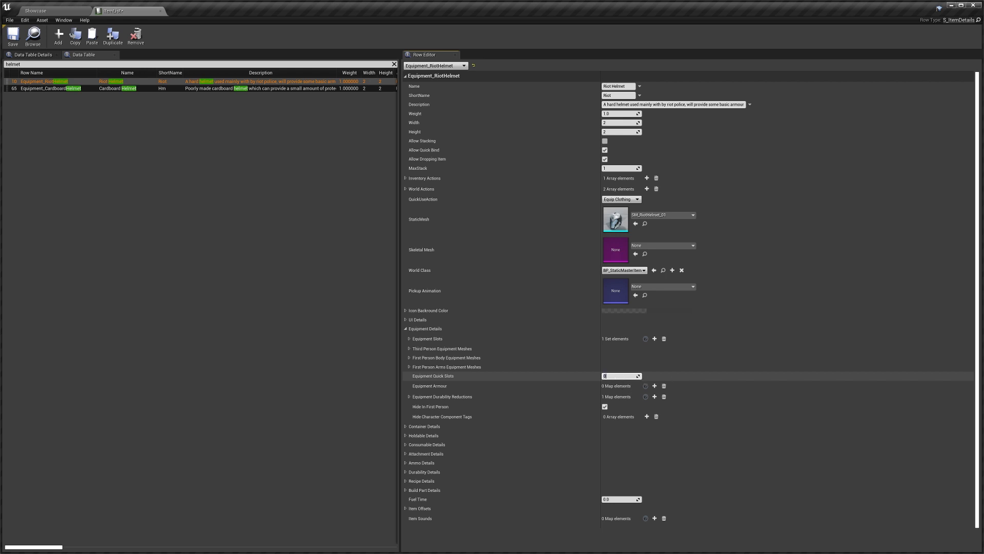
left_click(665, 376)
left_click(612, 376)
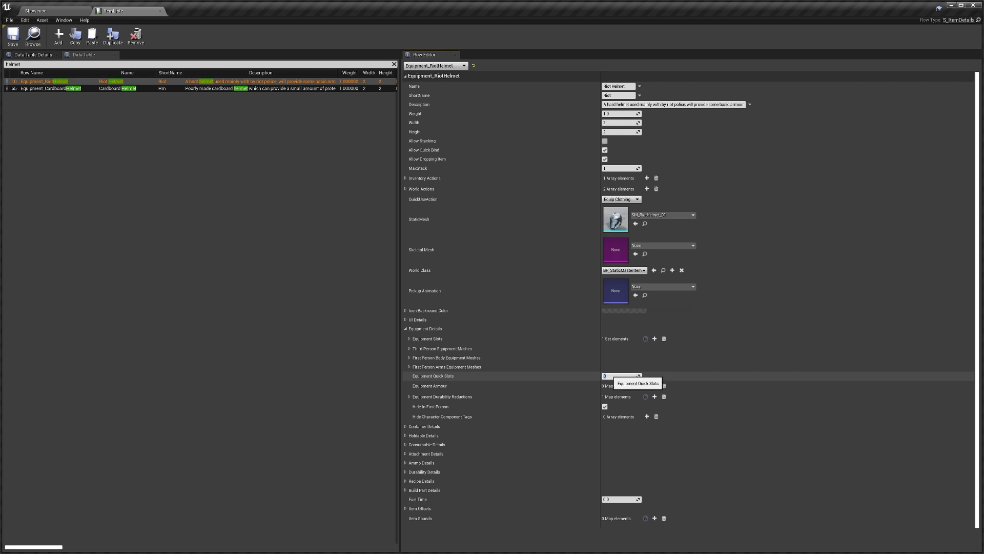
left_click(664, 373)
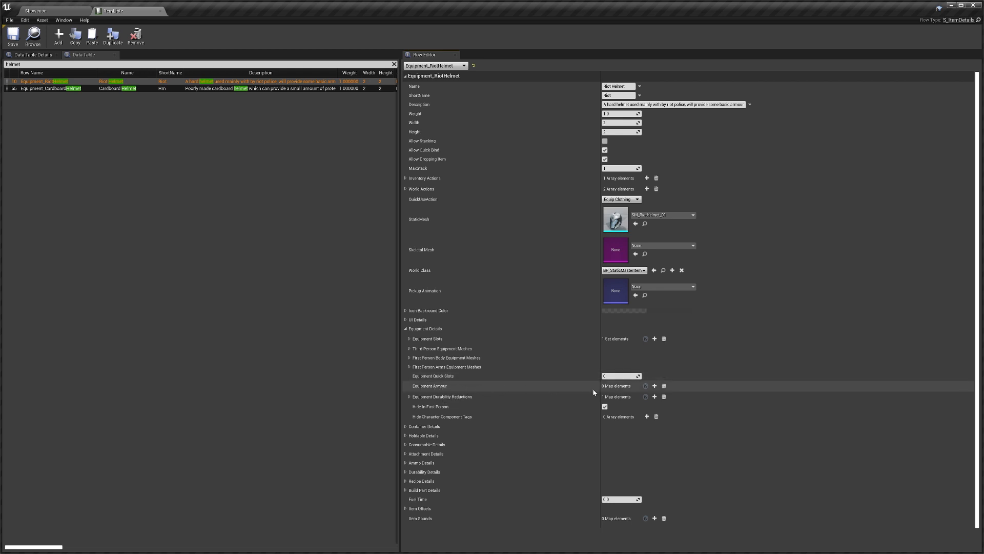
Add an Equipment Armour entry to the Riot Helmet and set its armour type to Light
left_click(654, 386)
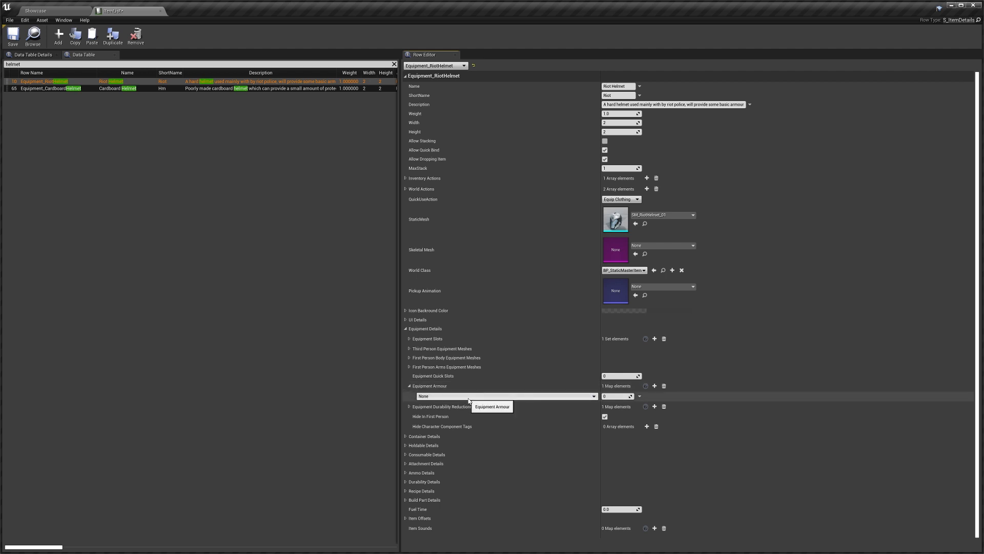
left_click(548, 396)
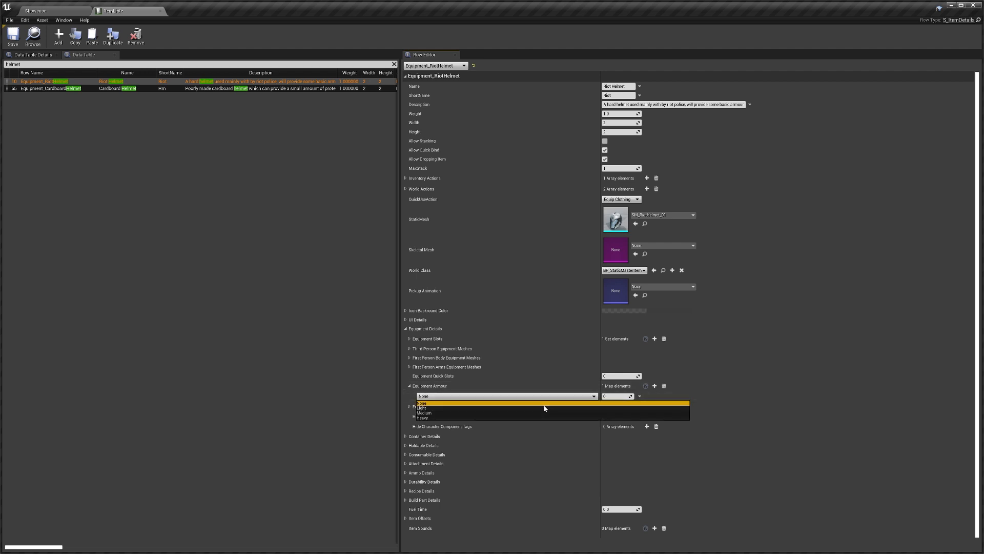
left_click(546, 408)
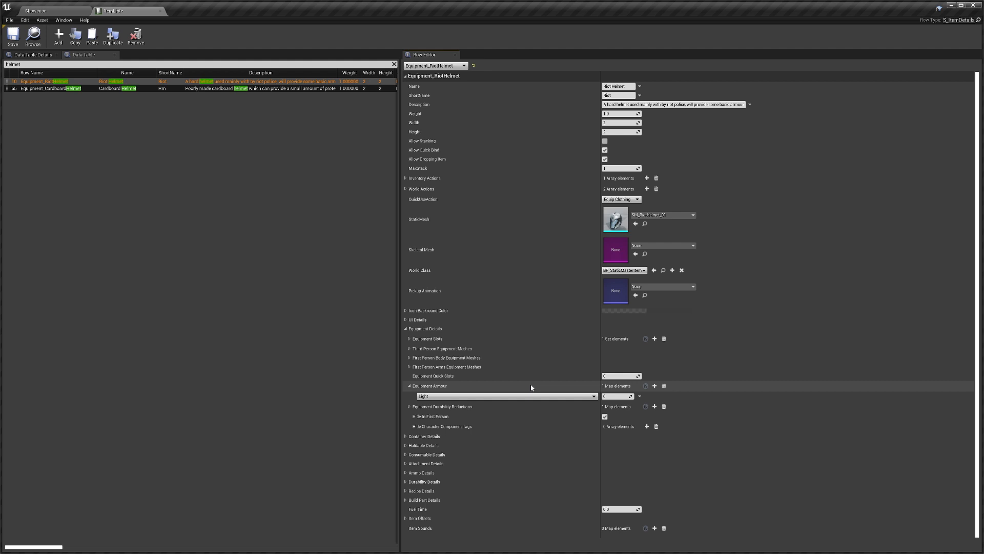
left_click(474, 396)
left_click(451, 411)
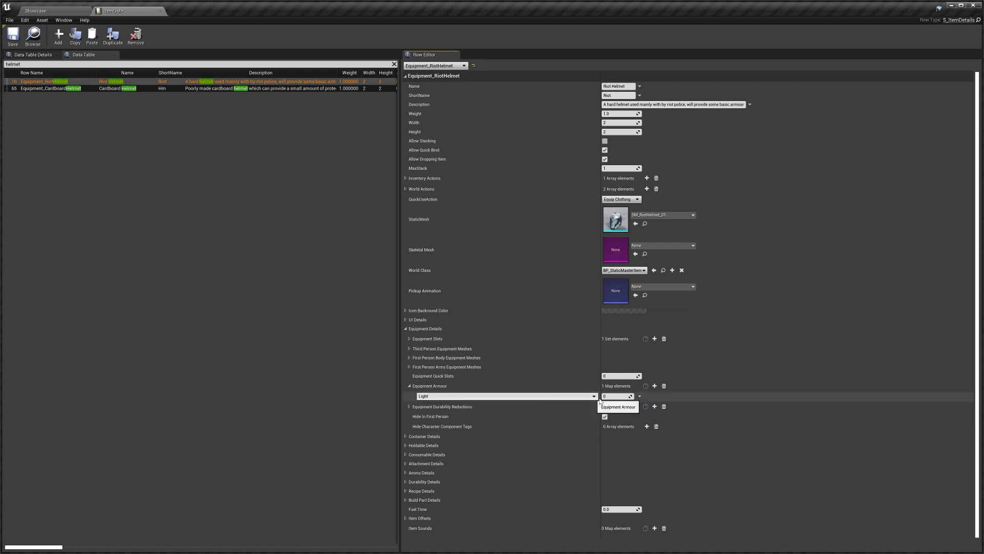
Set the Riot Helmet's Light armour value to 5 in Equipment Armour
left_click(461, 396)
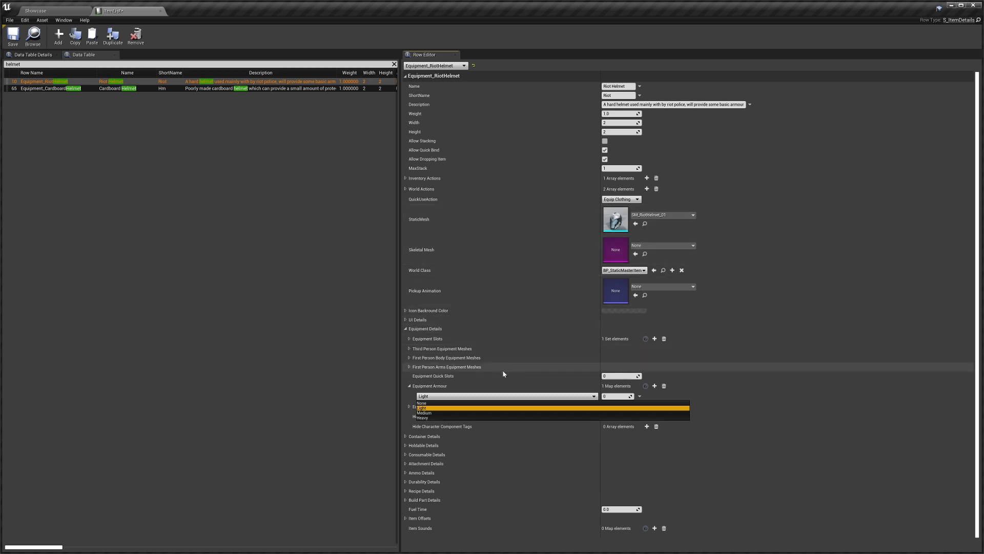
left_click(480, 397)
left_click(612, 397)
type("5")
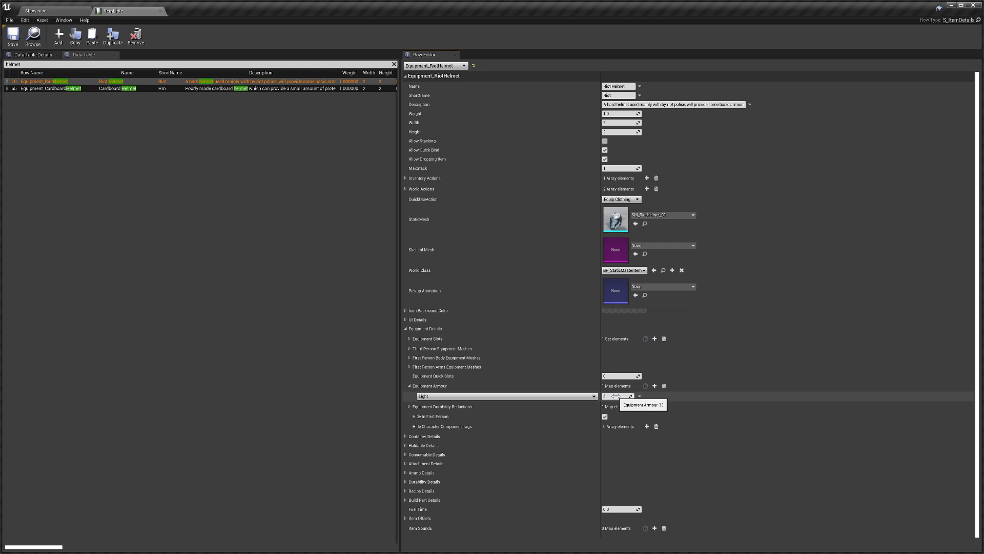
key("Return")
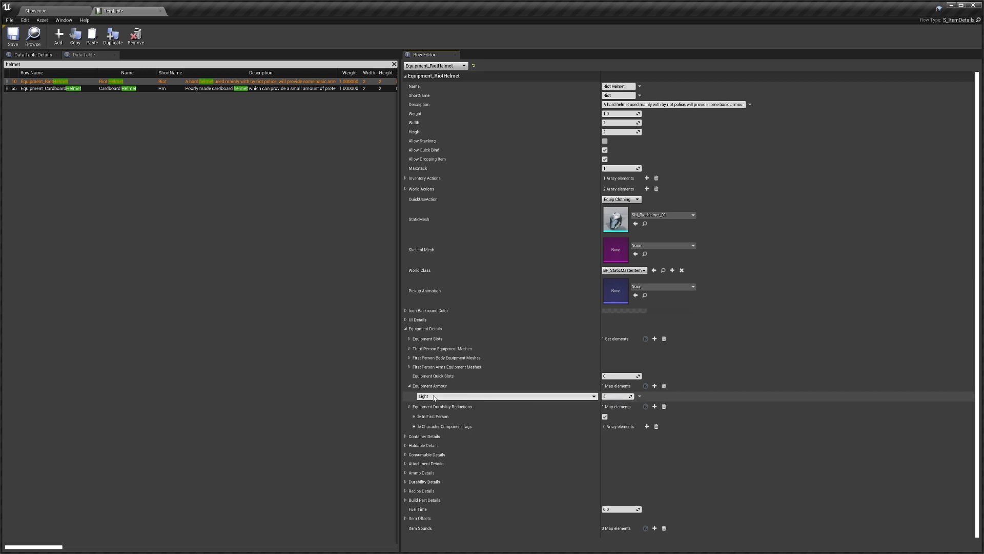
Add a second Equipment Armour entry of type Heavy with a value of 2 and collapse the Equipment Armour map
left_click(654, 385)
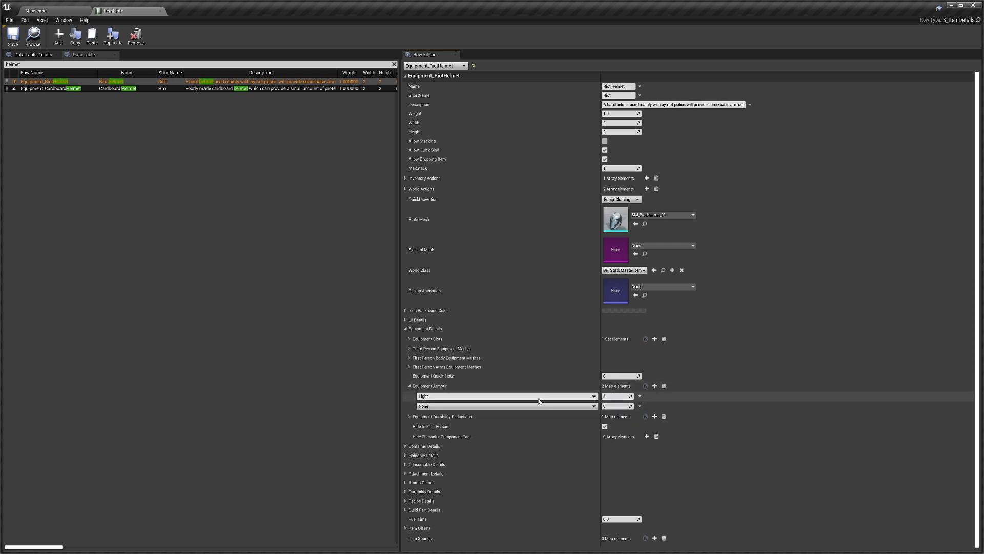
left_click(459, 406)
left_click(431, 427)
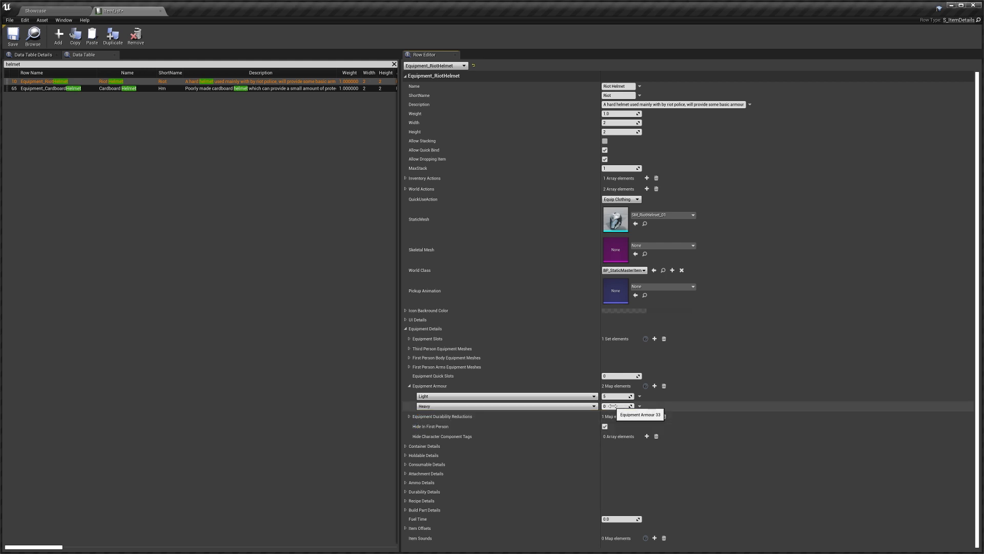
type("2")
key("Return")
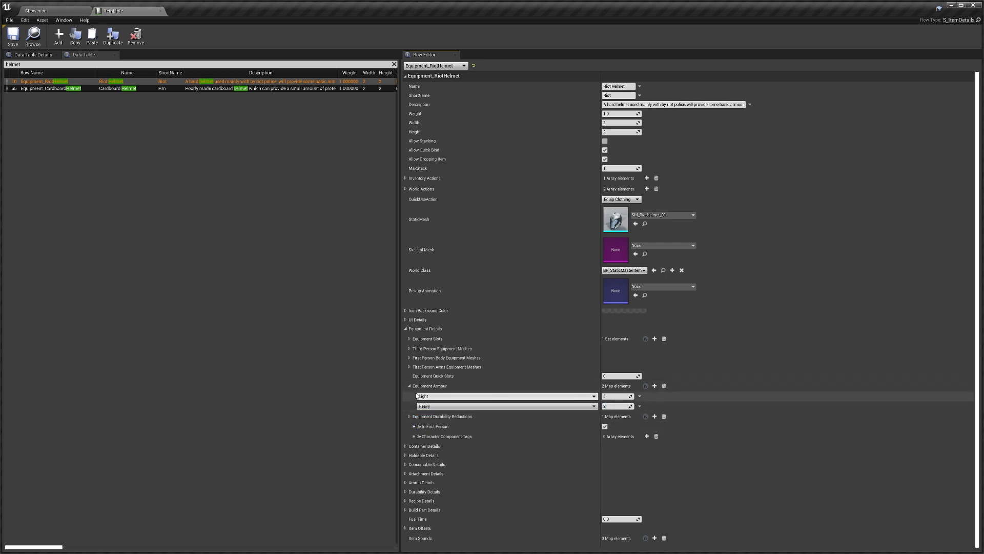
left_click(489, 388)
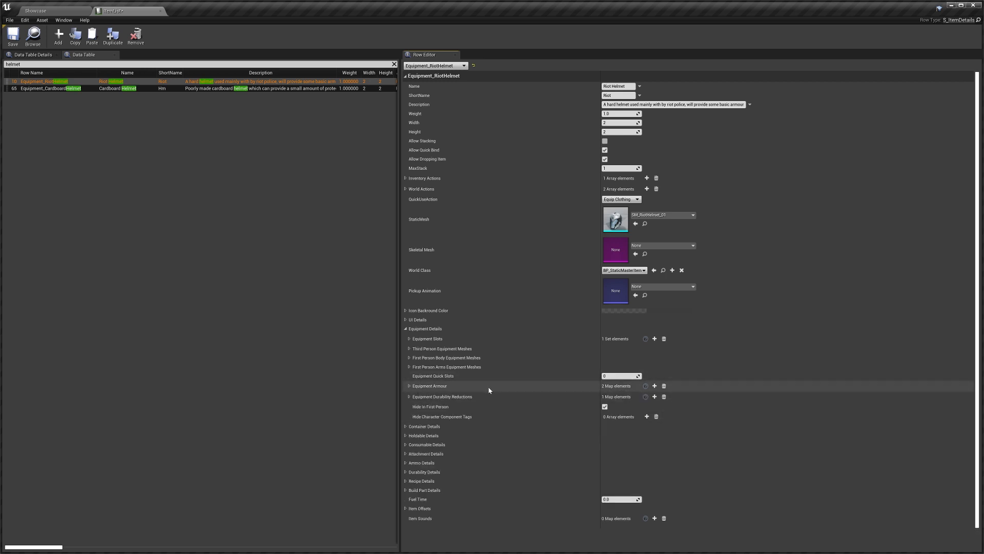
Examine the Equipment Durability Reductions entry and its armour type options without changing them, and collapse it again
left_click(459, 398)
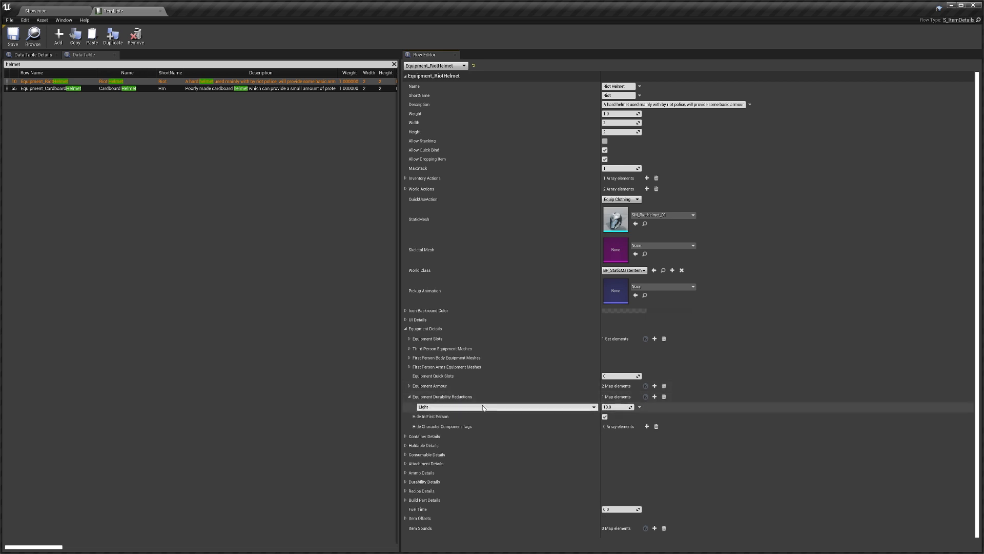
left_click(442, 407)
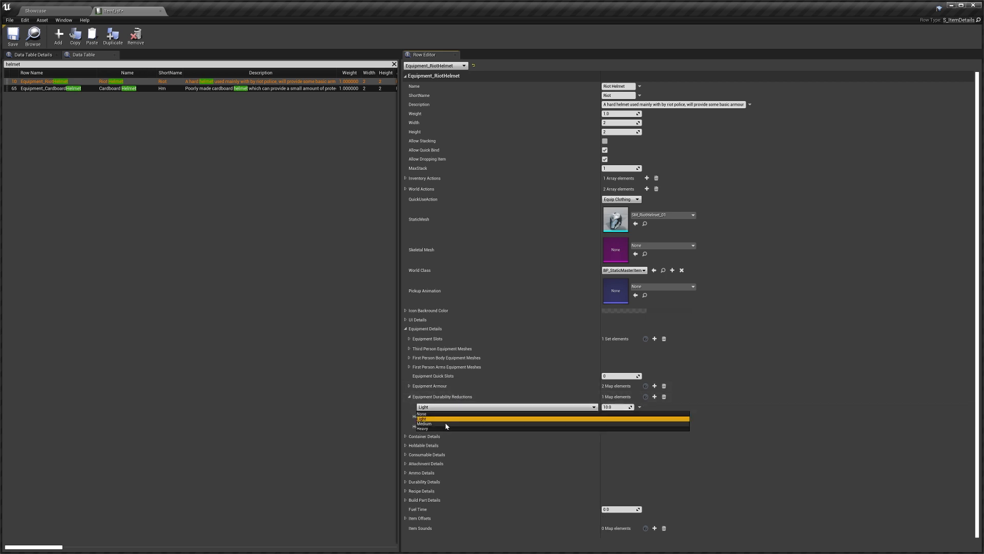
left_click(449, 418)
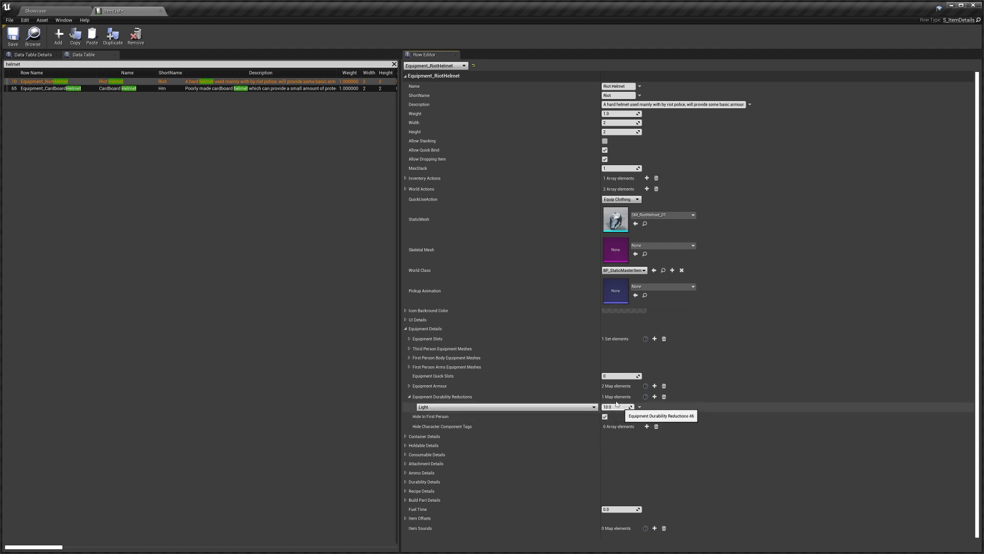
left_click(523, 408)
left_click(524, 415)
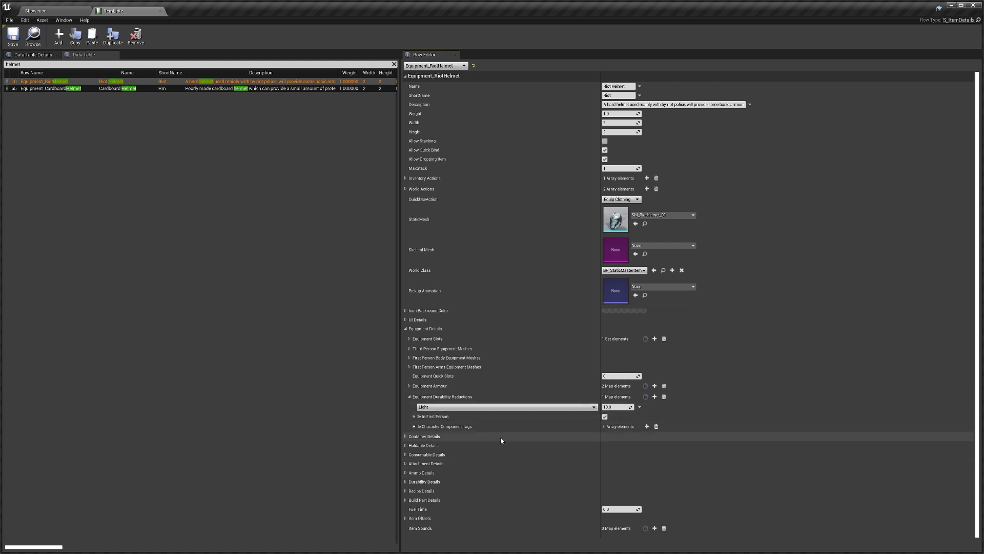
left_click(506, 397)
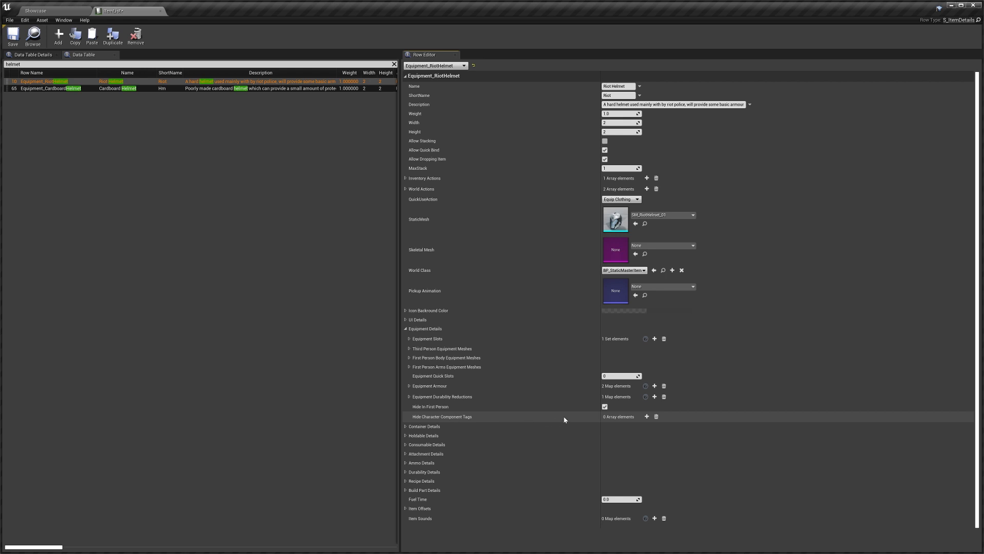
Add an entry named Legs to the Riot Helmet's Hide Character Component Tags
left_click(647, 417)
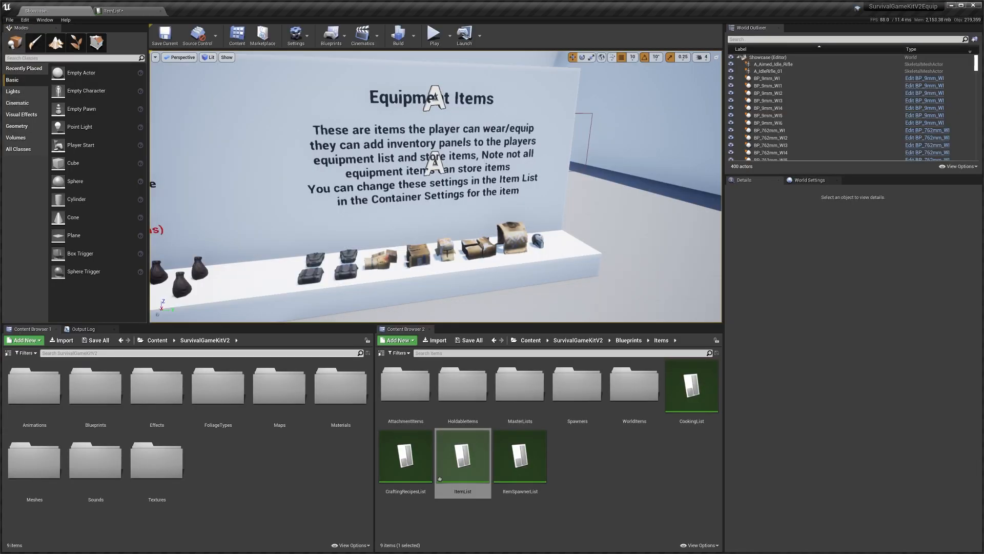
Open the BP_SGKMasterCharacter blueprint from the Blueprints > Characters folder and show the character in its 3D viewport
double_click(88, 395)
double_click(154, 392)
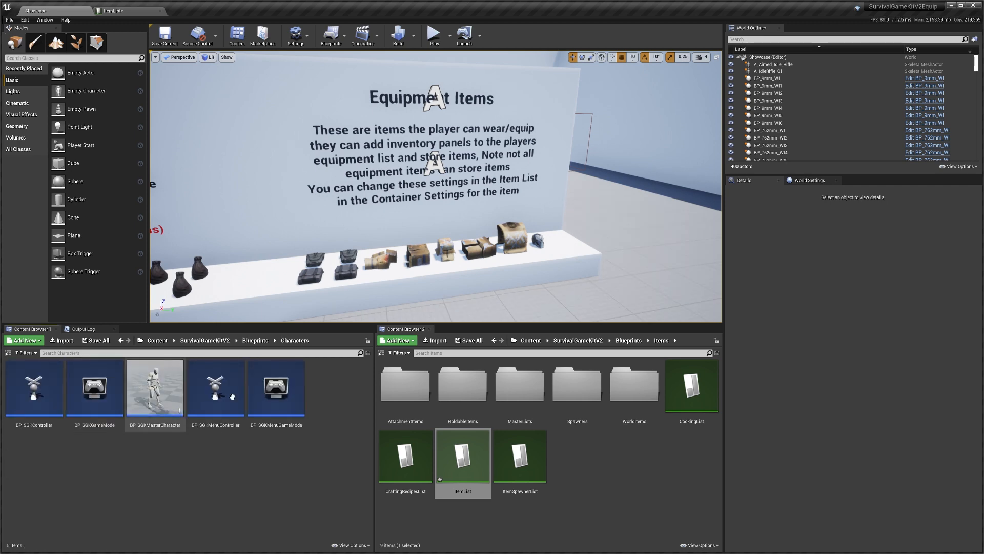
left_click(153, 391)
double_click(153, 390)
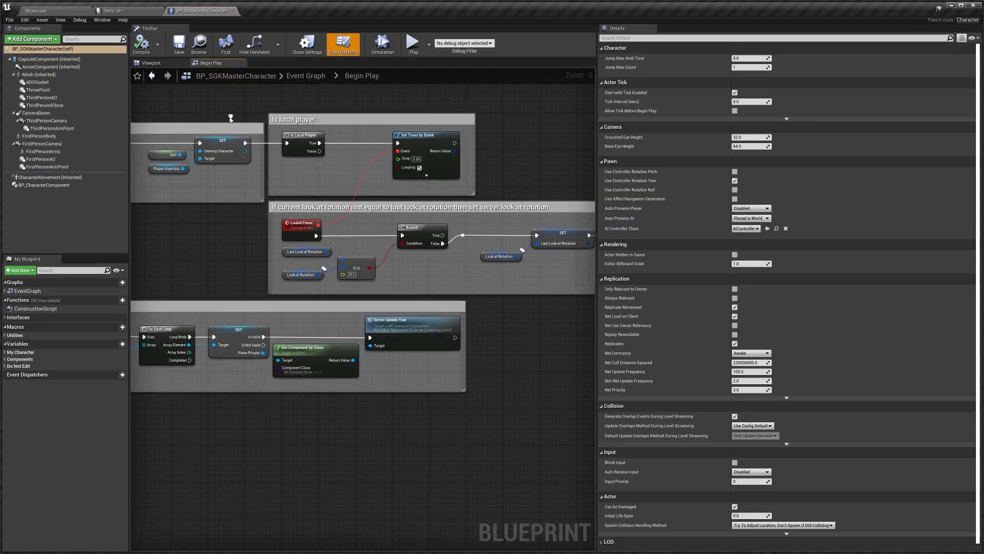
left_click(151, 63)
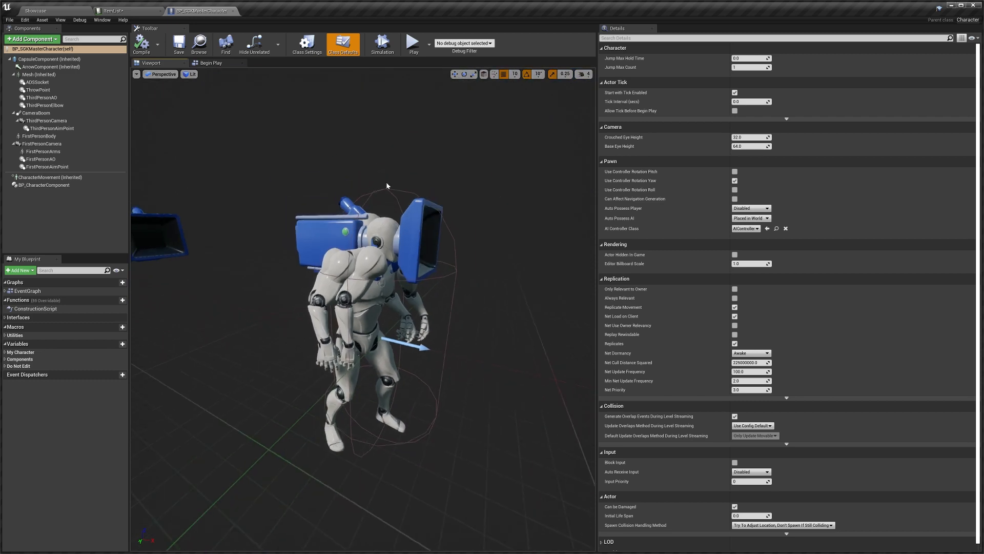
Add the component tag Legs to the character's FirstPersonBody component
left_click(55, 137)
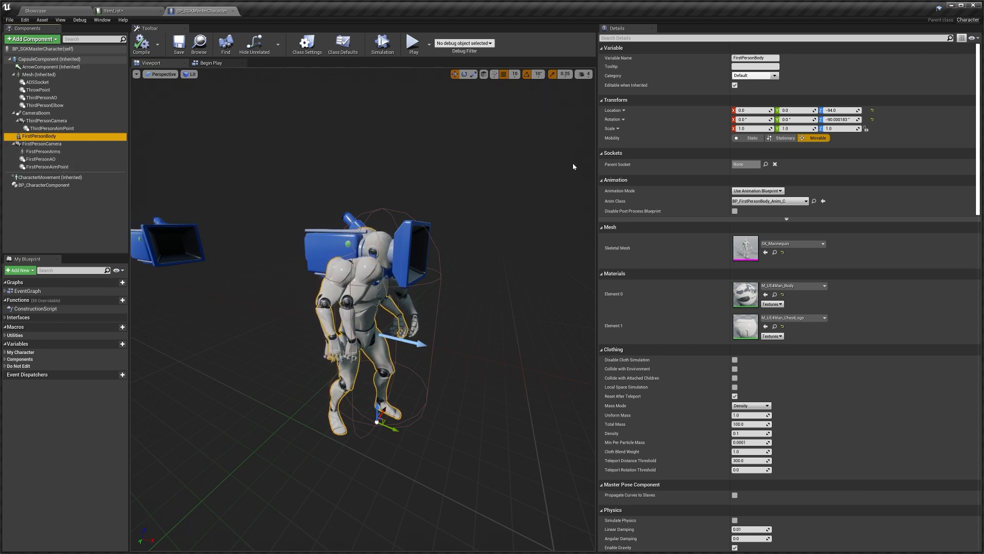
left_click(666, 38)
type("tags")
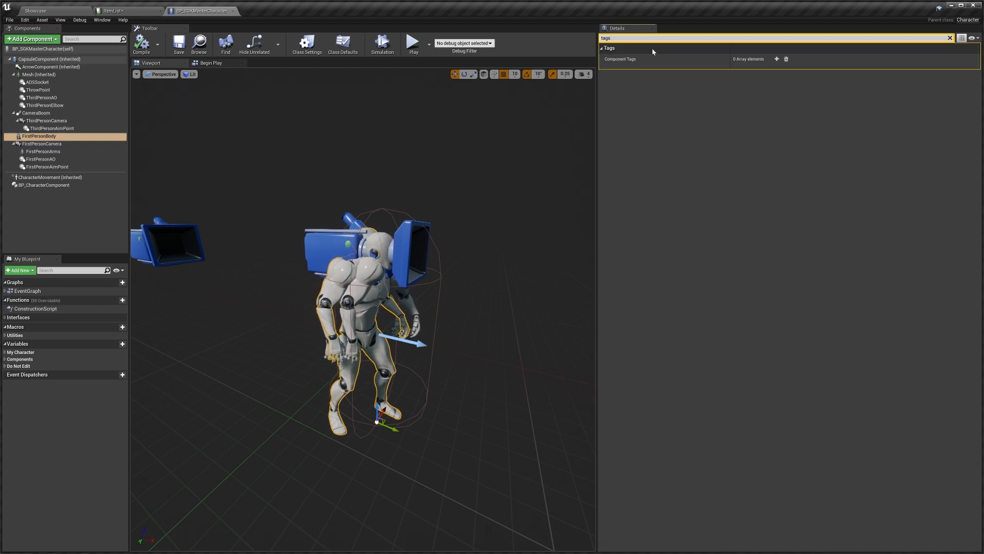
left_click(776, 59)
left_click(753, 70)
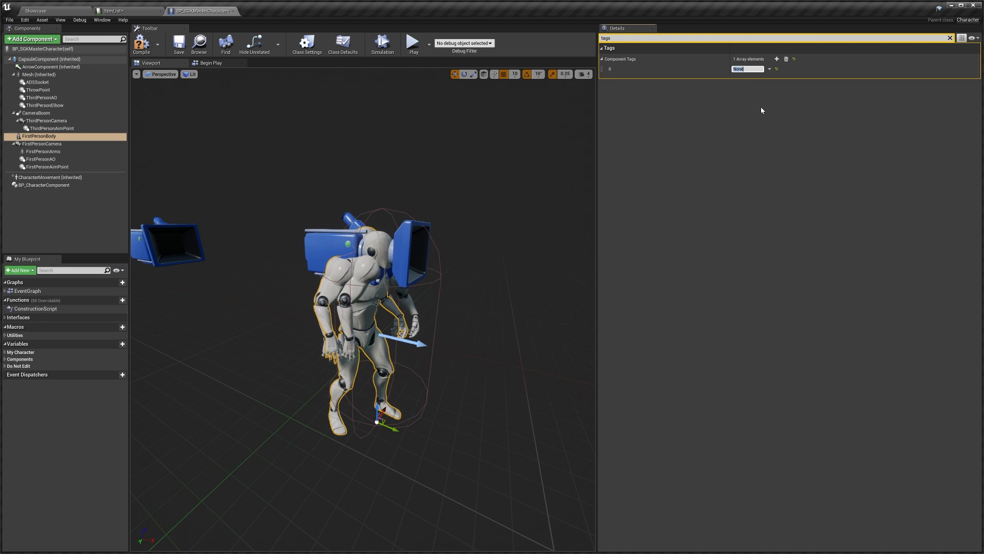
type("LEGs")
key("Return")
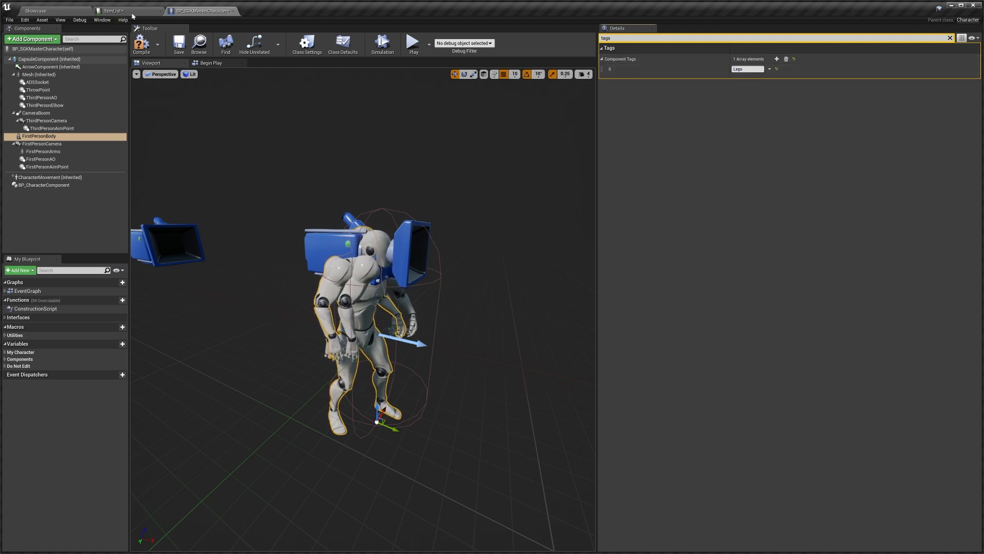
Compare the Riot Helmet's Hide Character Component Tags entry in ItemList with the FirstPersonBody component tag in BP_SGKMasterCharacter
left_click(113, 11)
left_click(64, 84)
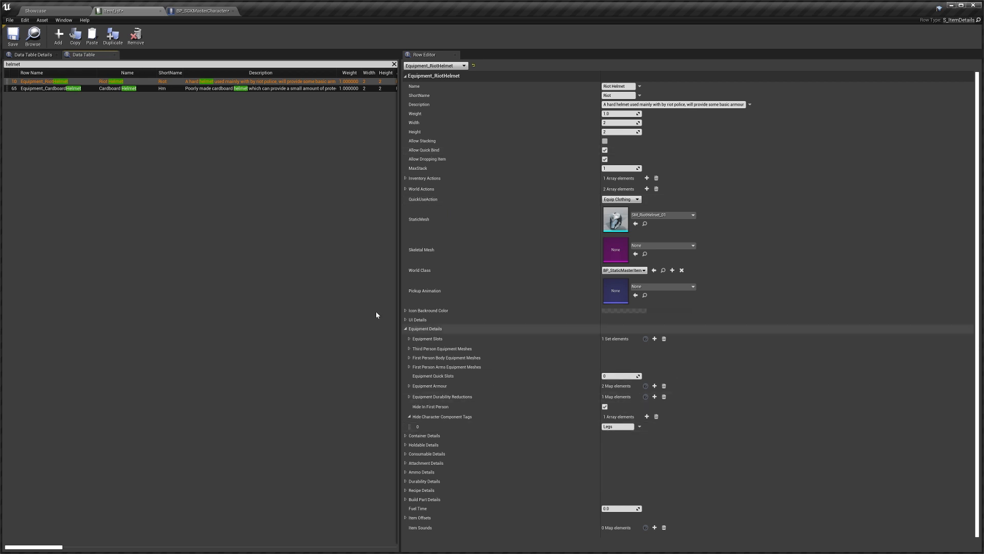
left_click(203, 14)
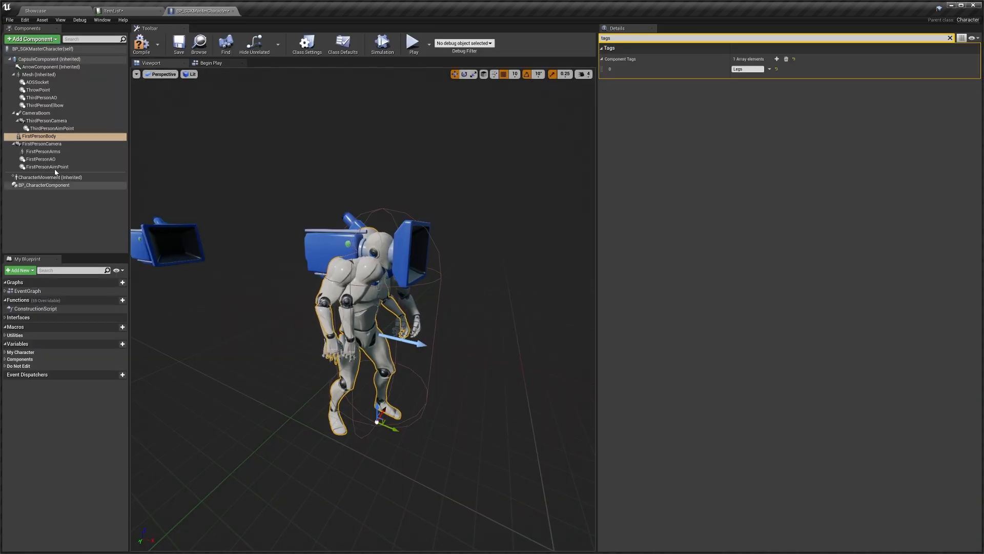
left_click(90, 134)
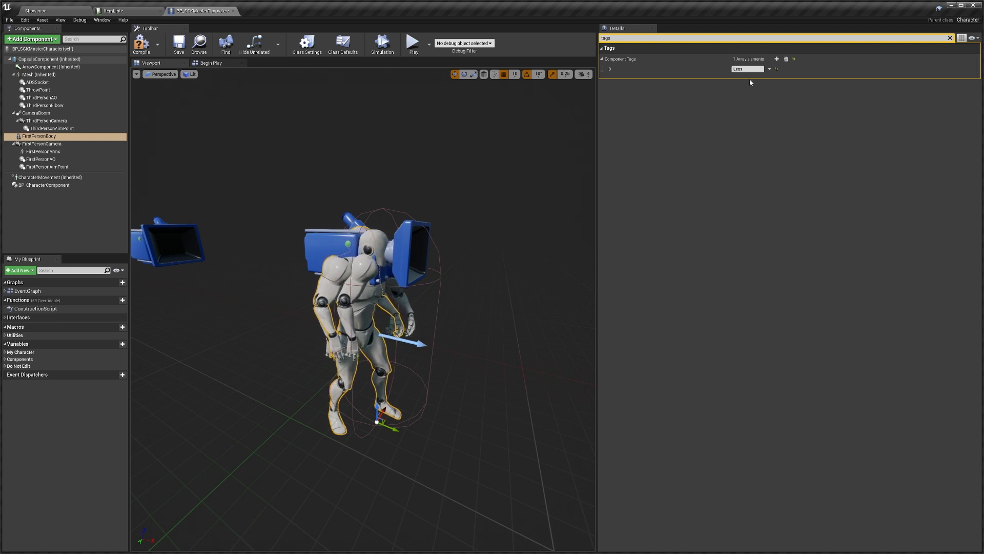
left_click(128, 11)
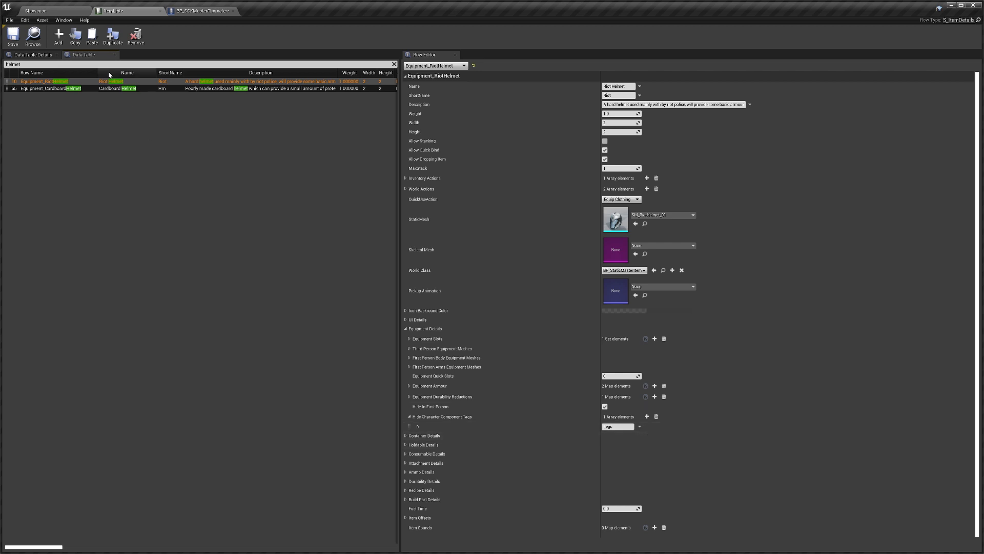
left_click(201, 10)
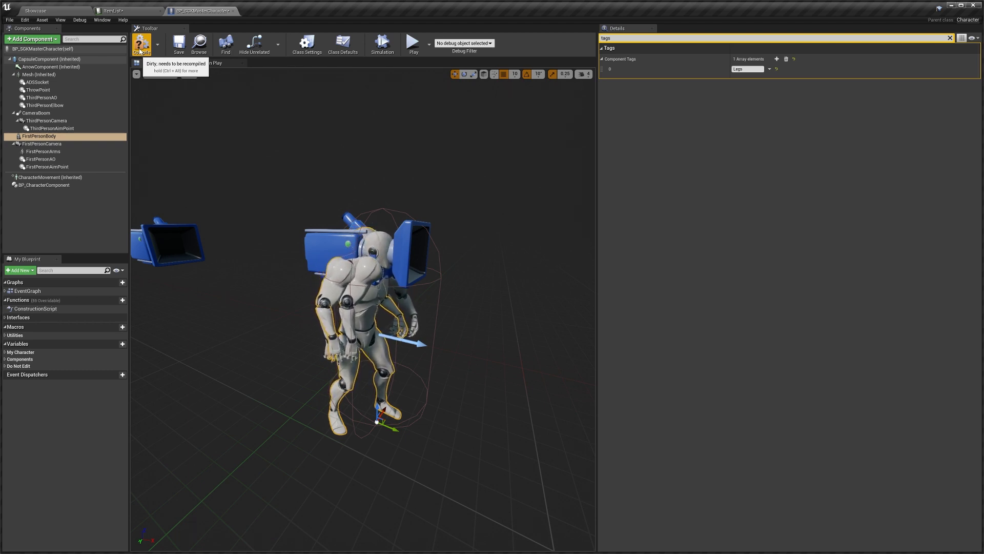
left_click(128, 10)
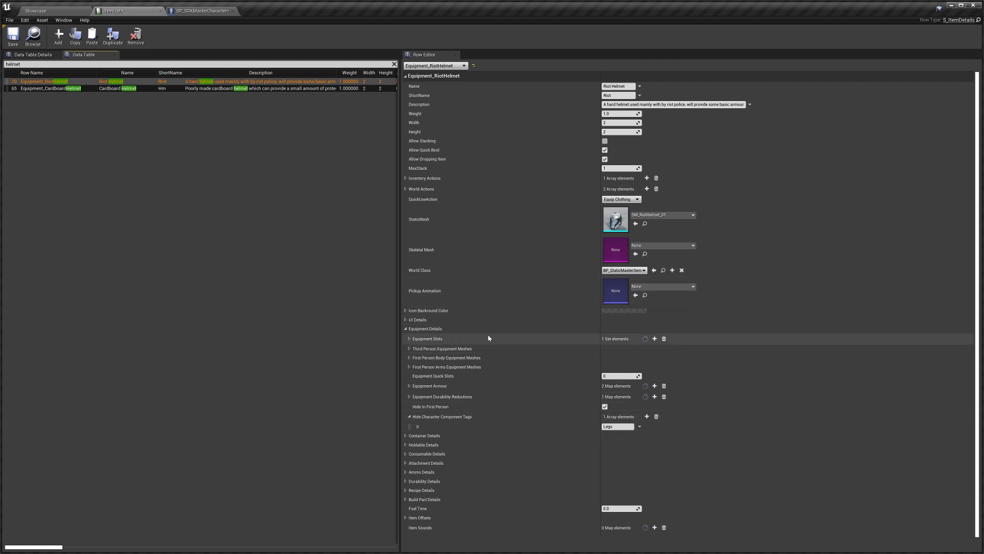
Collapse the Equipment Details and review the Riot Helmet's Durability Details and Consumable Details settings
left_click(503, 331)
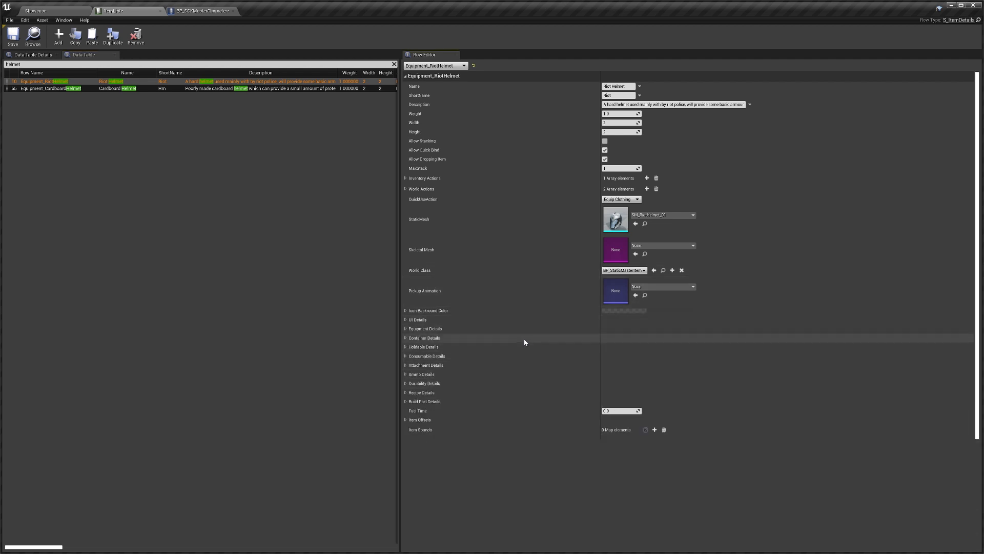
left_click(528, 384)
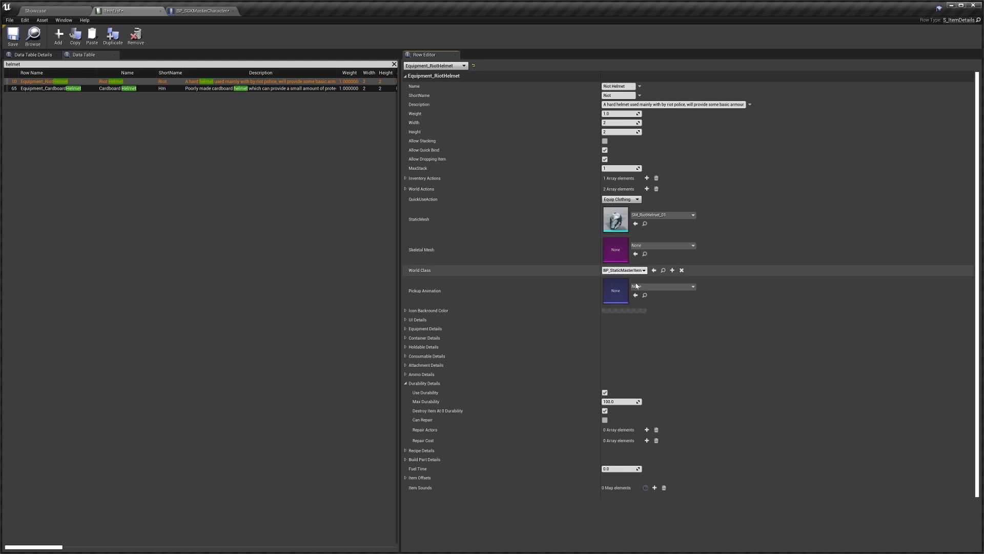
left_click(508, 384)
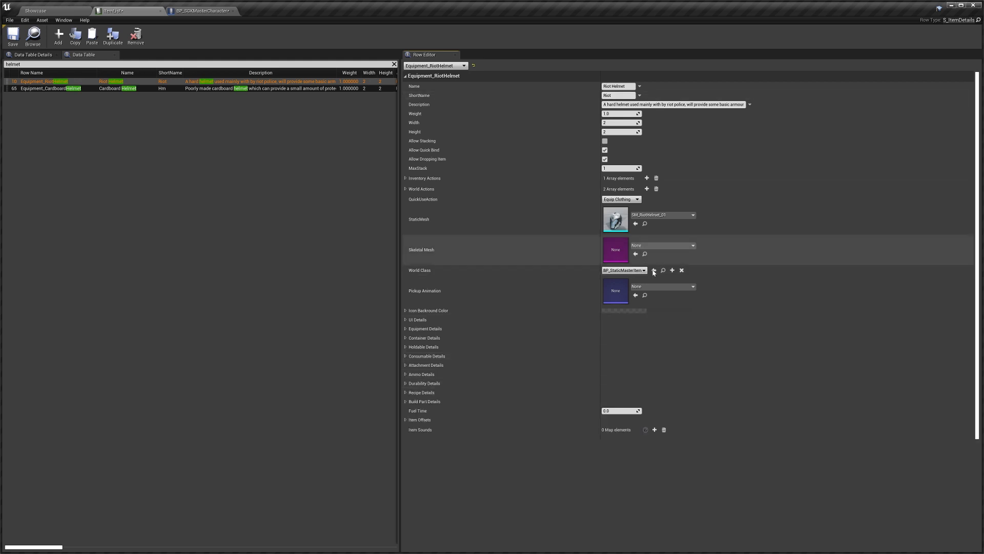
left_click(429, 356)
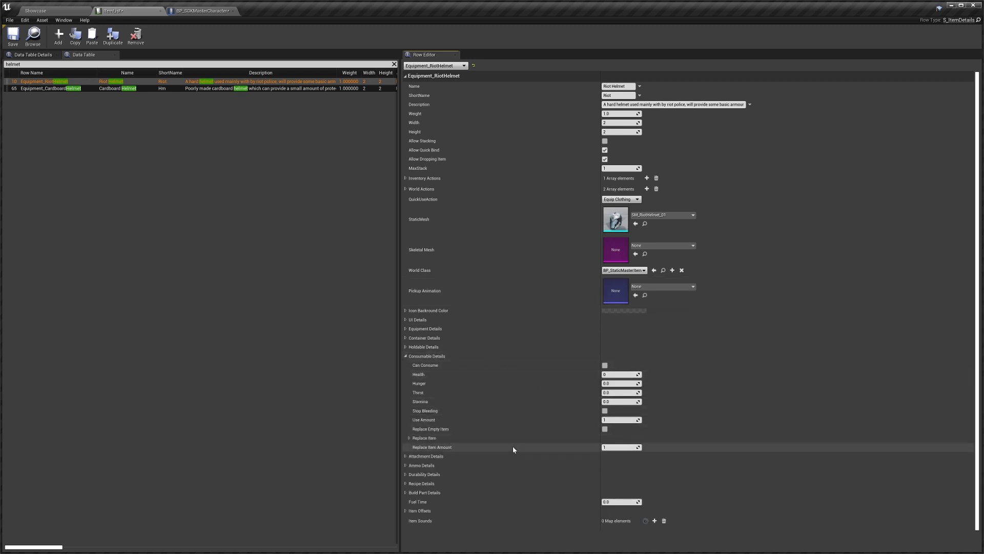
left_click(429, 356)
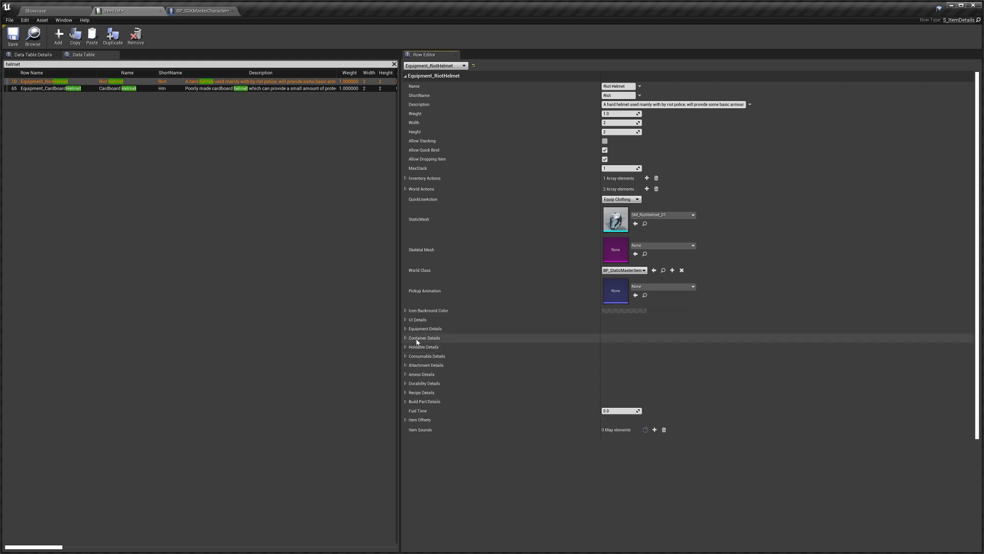
Review the Riot Helmet's Container Details settings and the options available for its QuickUseAction without changing them
left_click(451, 340)
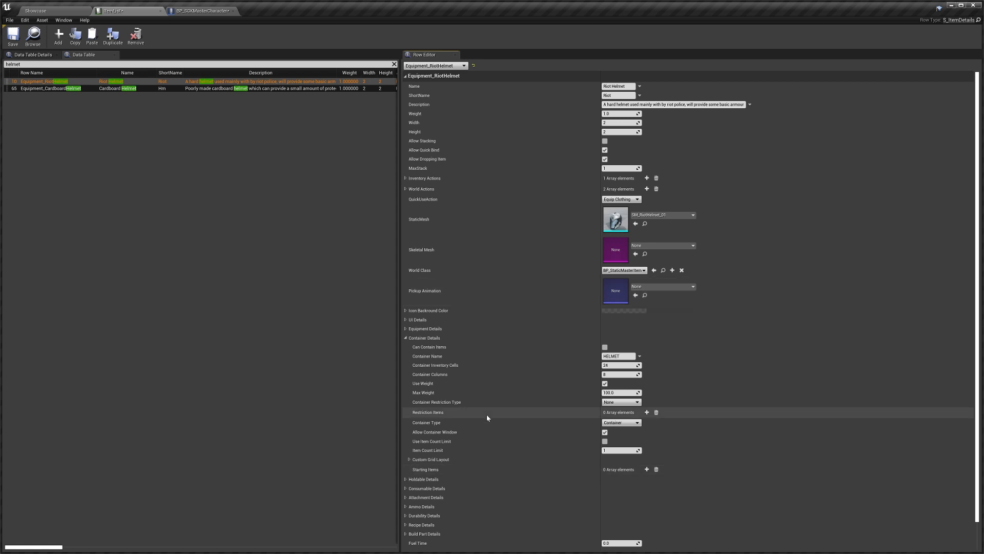
left_click(494, 338)
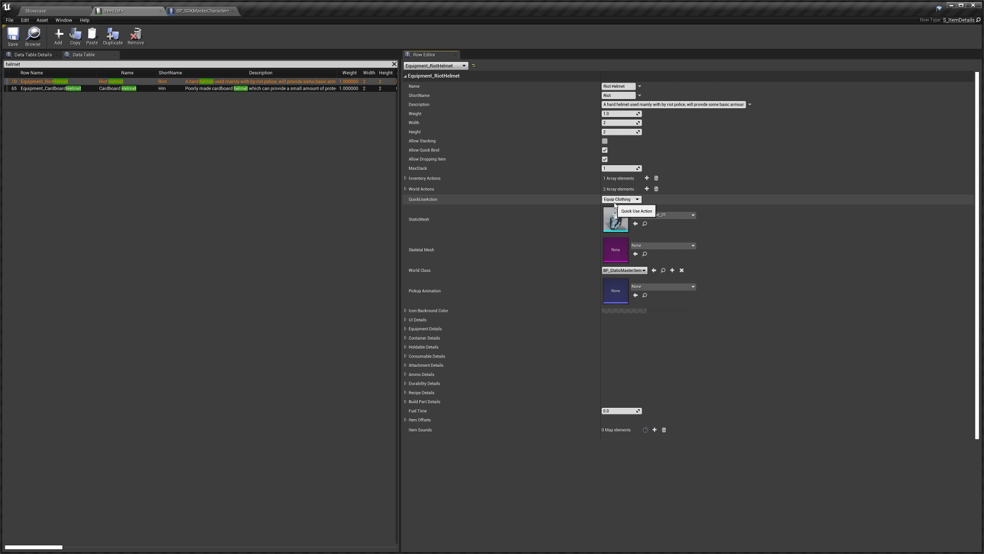
left_click(619, 199)
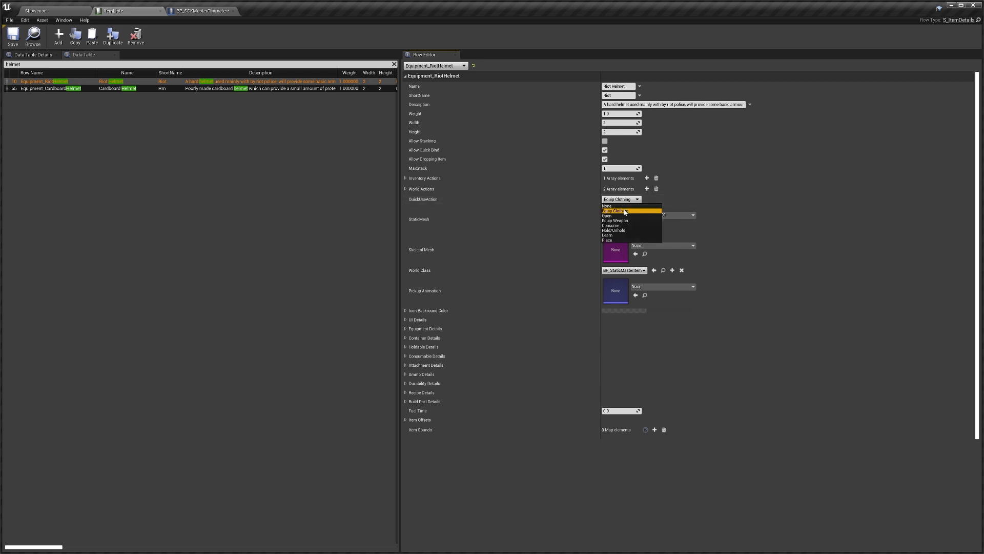
left_click(637, 201)
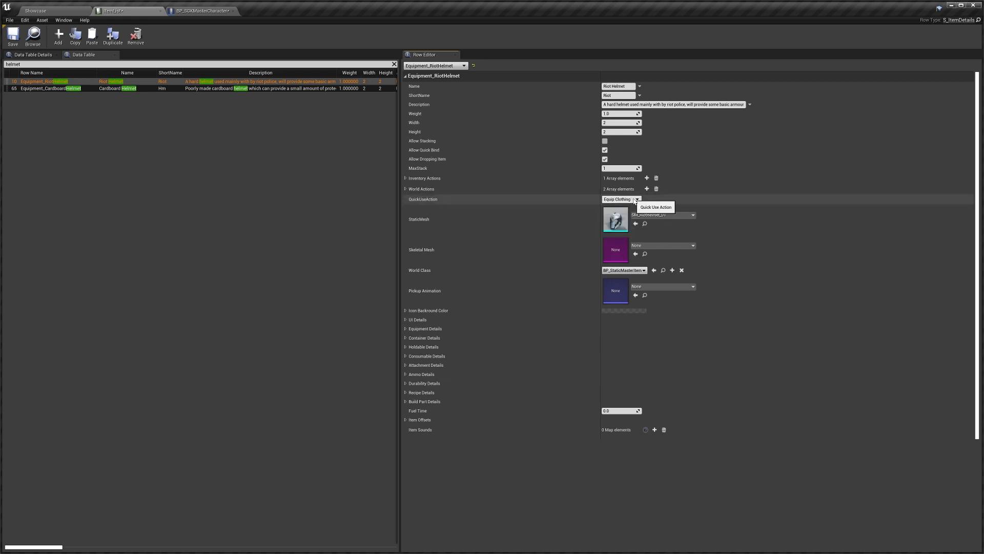